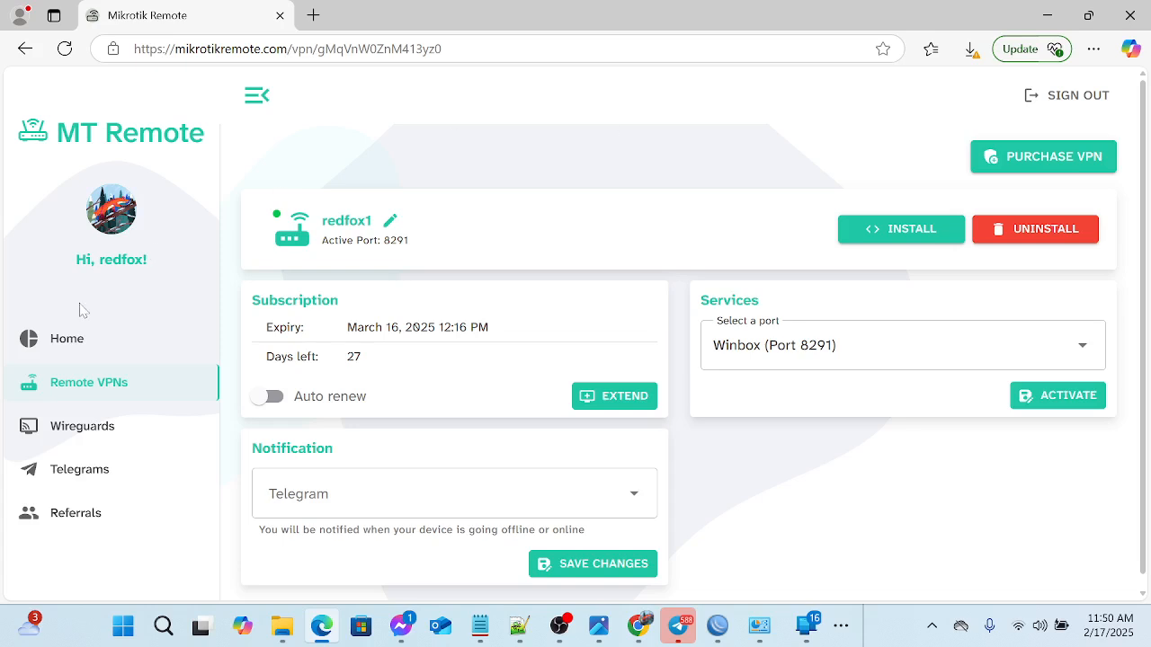
# - Open the home dashboard and check the wallet balance
pyautogui.click(79, 339)
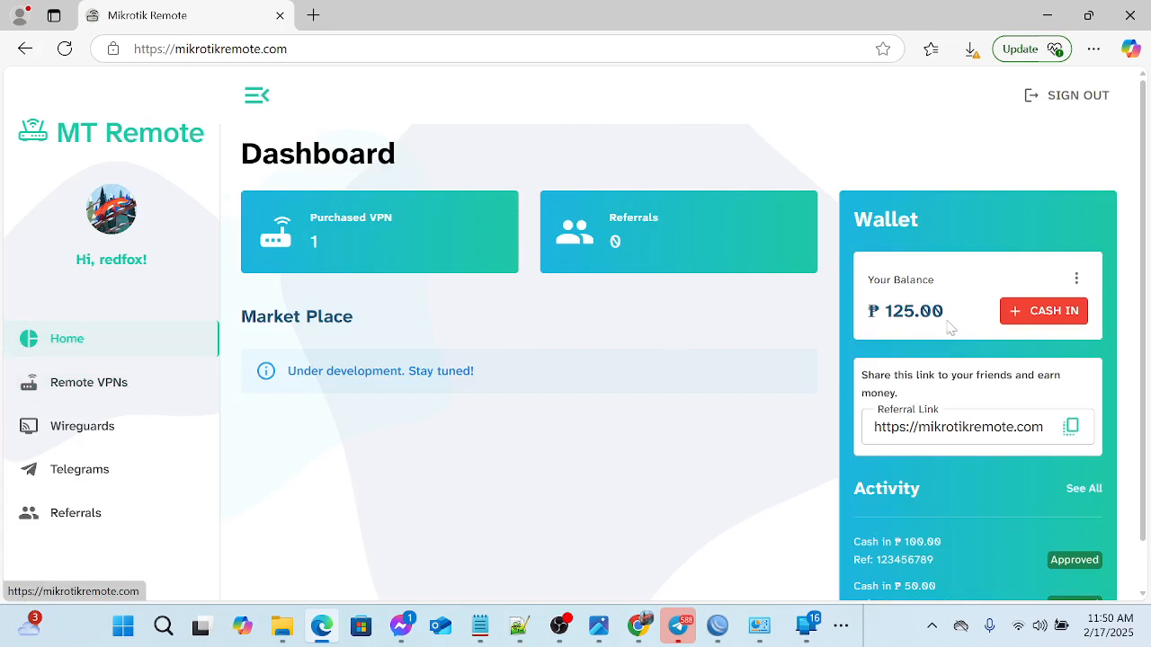
pyautogui.moveTo(944, 312); pyautogui.dragTo(884, 311)
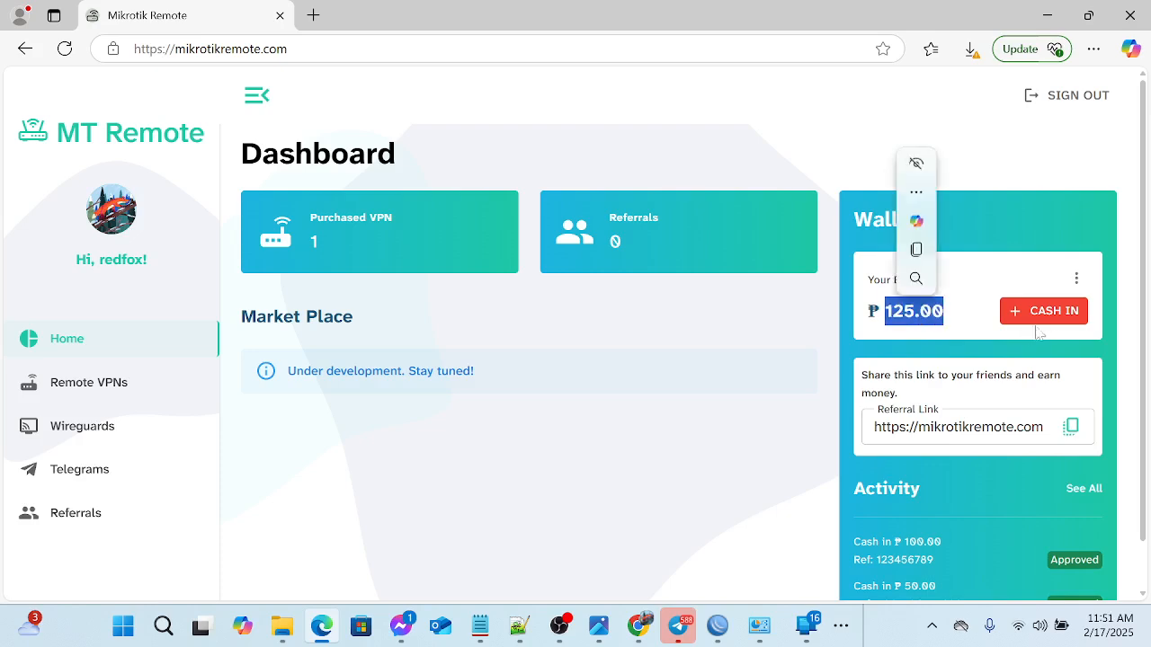
pyautogui.click(755, 318)
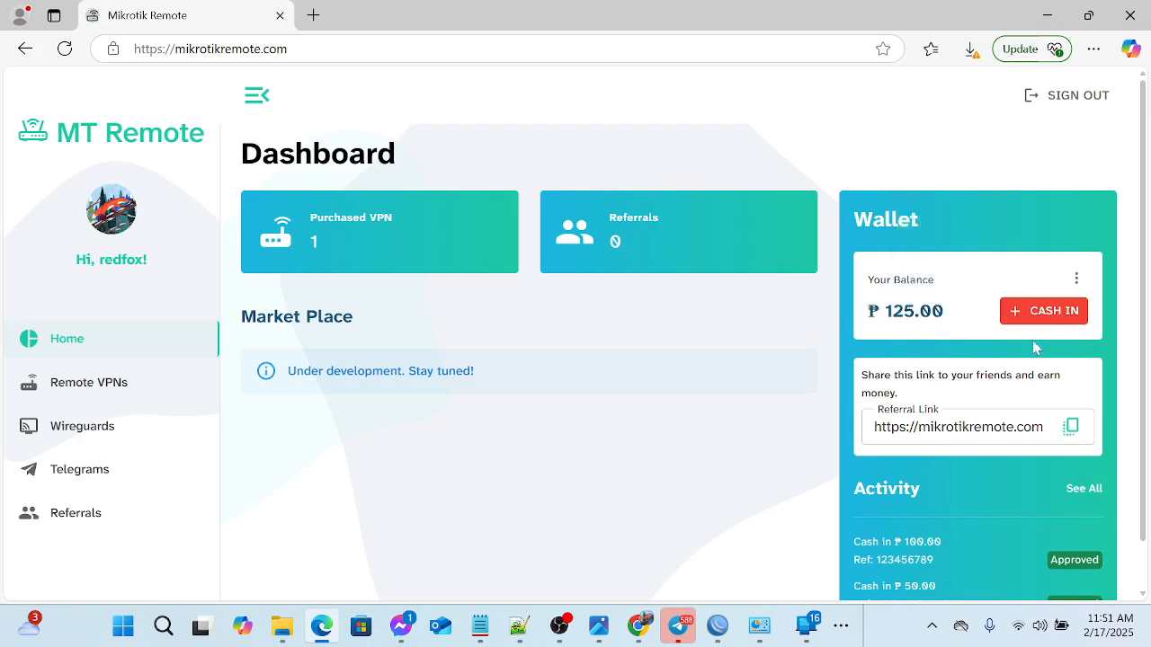
# - Open the wallet's cash-in form, examine its reference number and amount fields, and cancel without submitting
pyautogui.click(1020, 313)
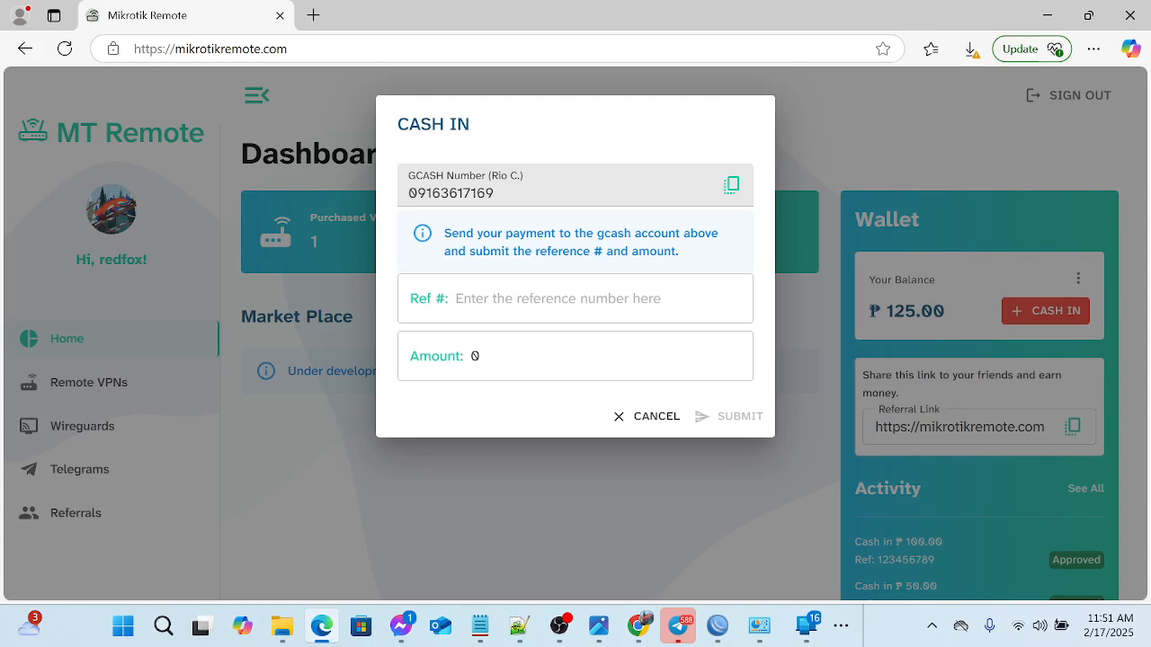
pyautogui.click(540, 299)
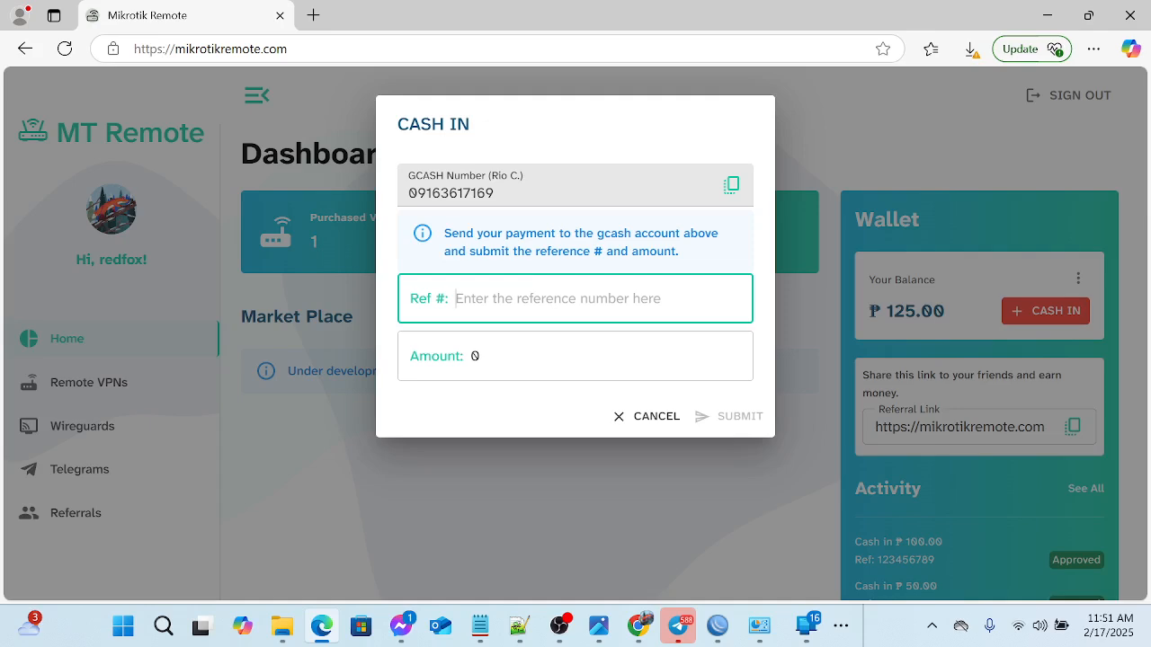
pyautogui.click(482, 356)
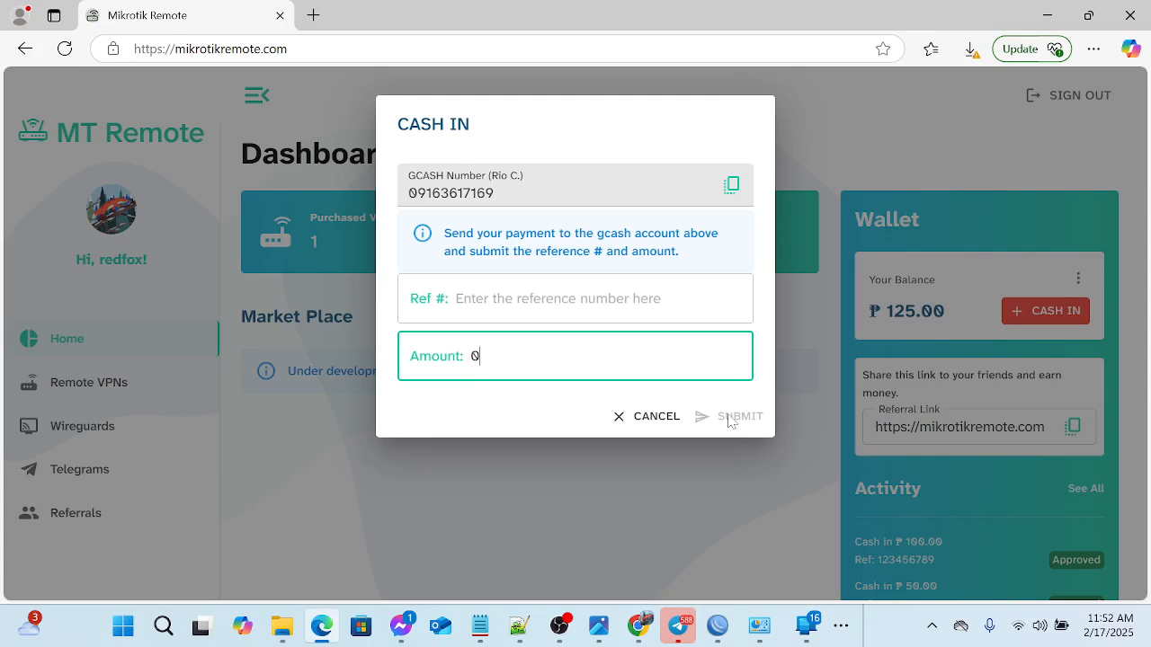
pyautogui.click(649, 417)
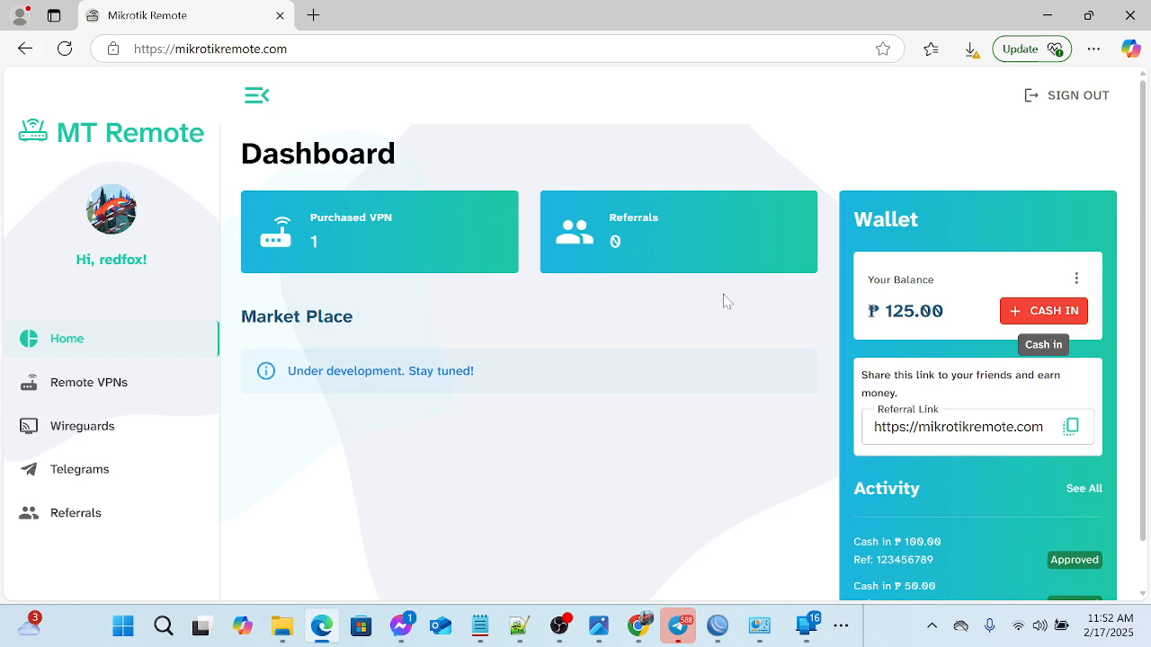
# - View the list of purchased remote VPNs and the Wireguards page
pyautogui.click(423, 249)
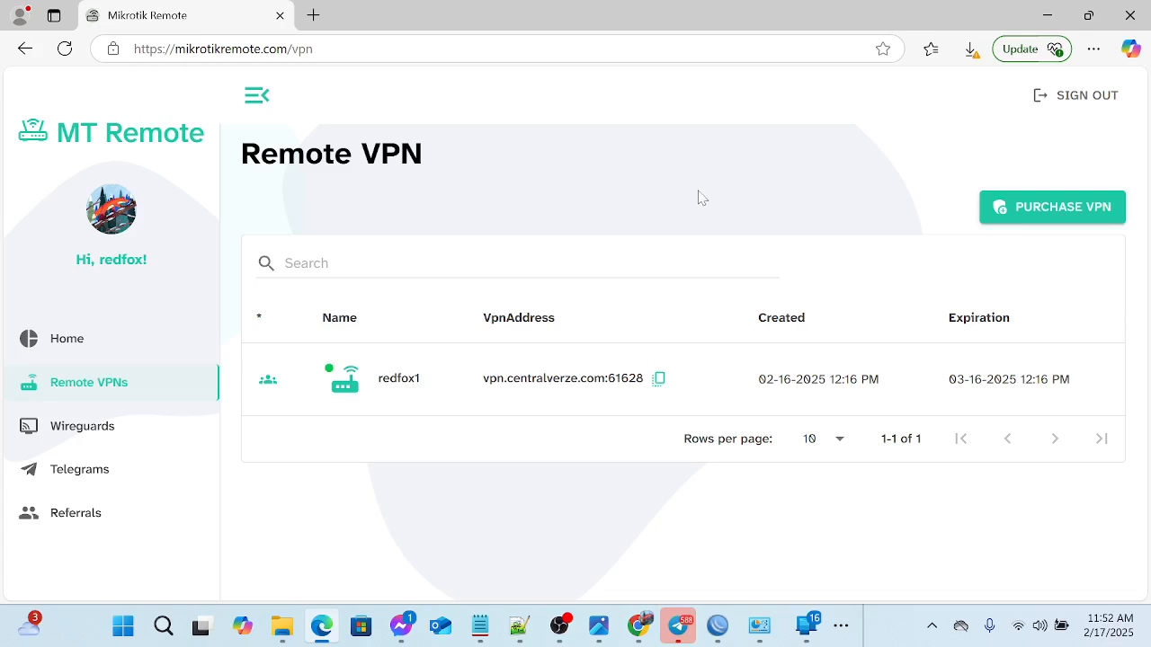
pyautogui.click(91, 433)
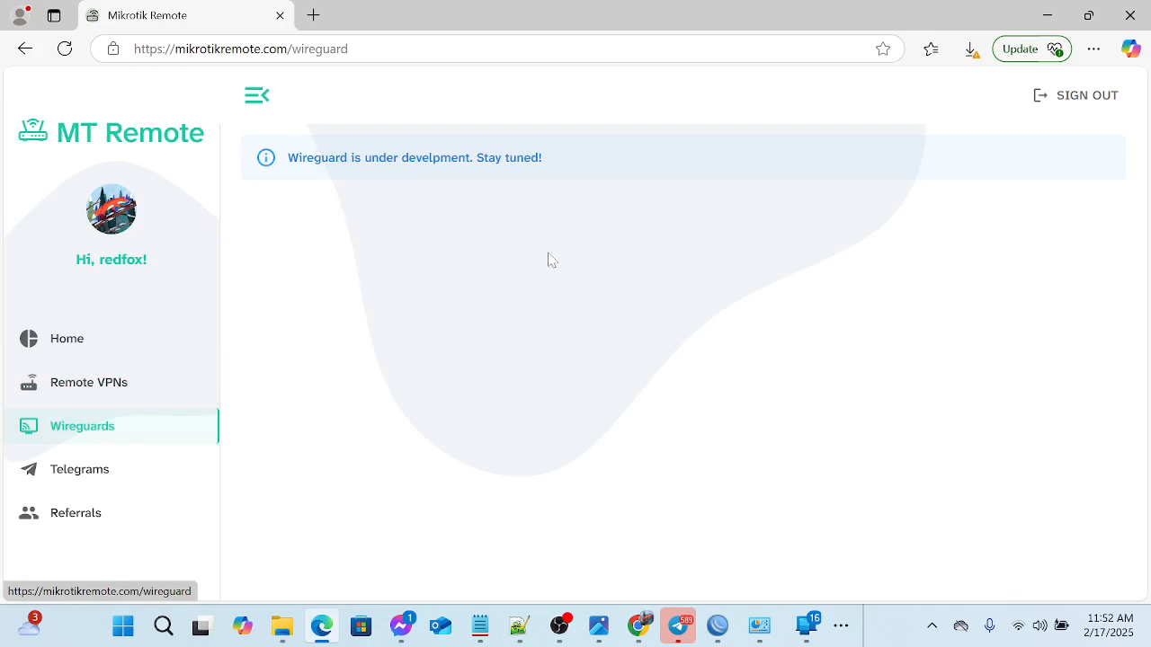
# - On the Telegrams page, open the form for adding a Telegram, examine its name, bot token and chat ID fields, and cancel it
pyautogui.click(122, 482)
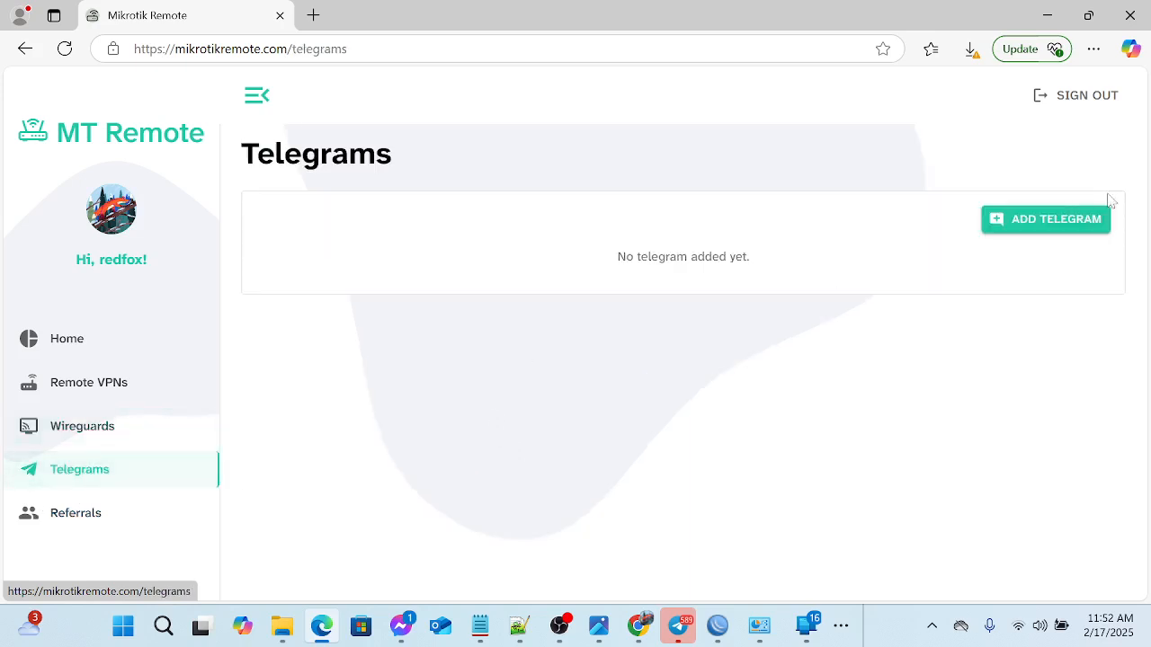
pyautogui.click(1035, 224)
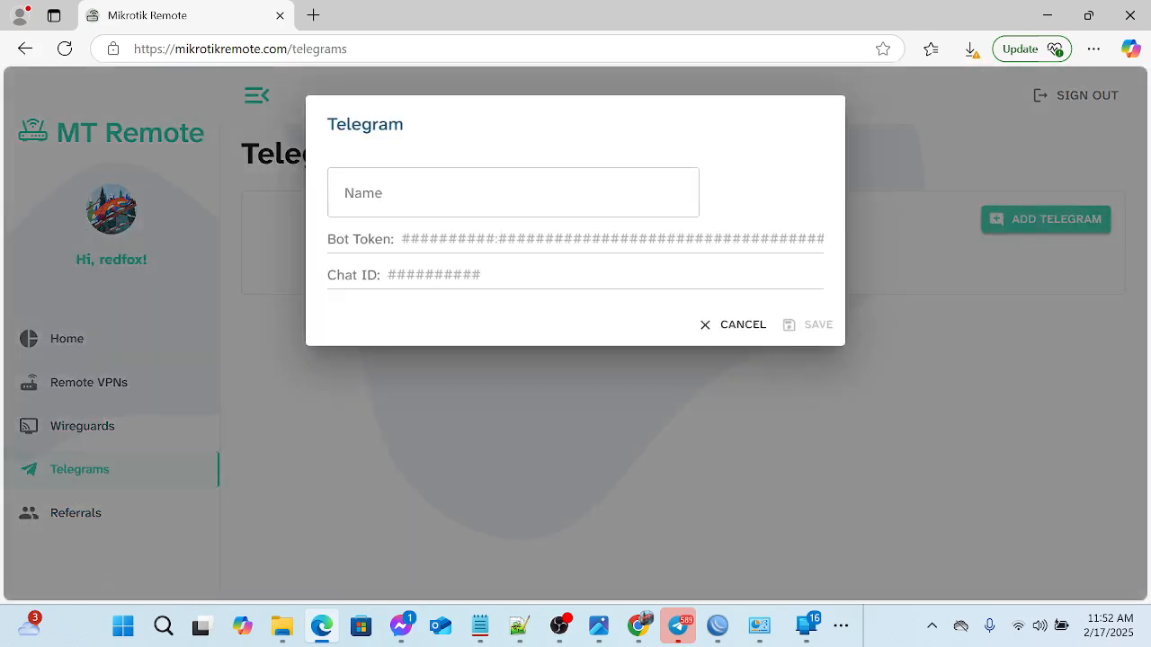
pyautogui.click(495, 205)
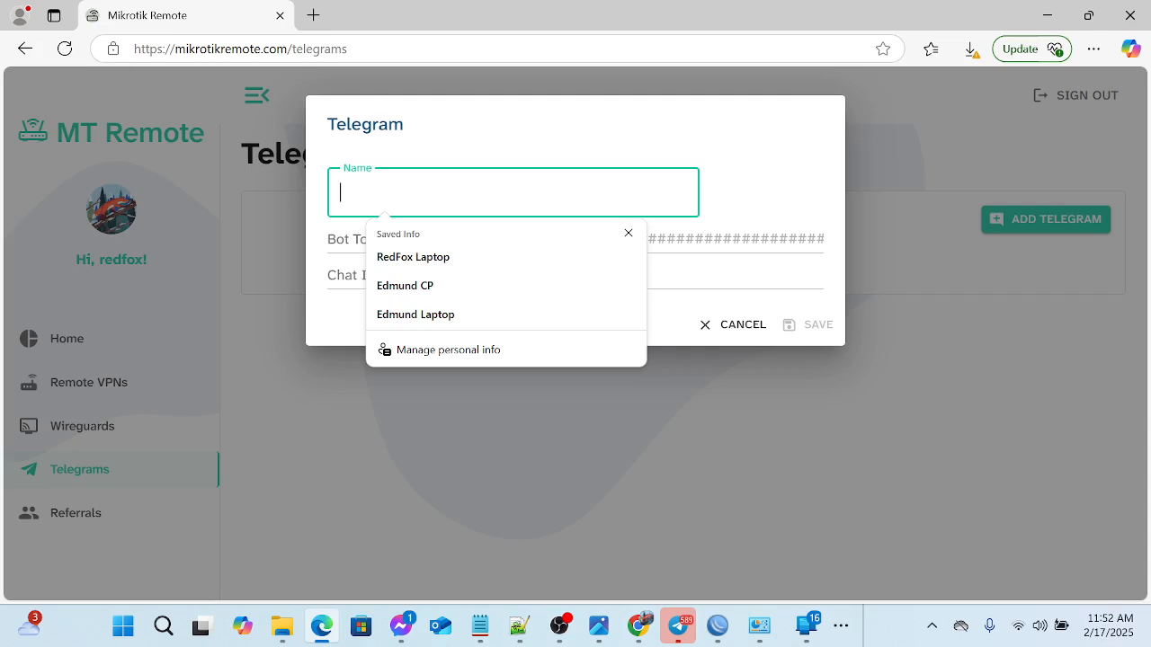
pyautogui.click(742, 173)
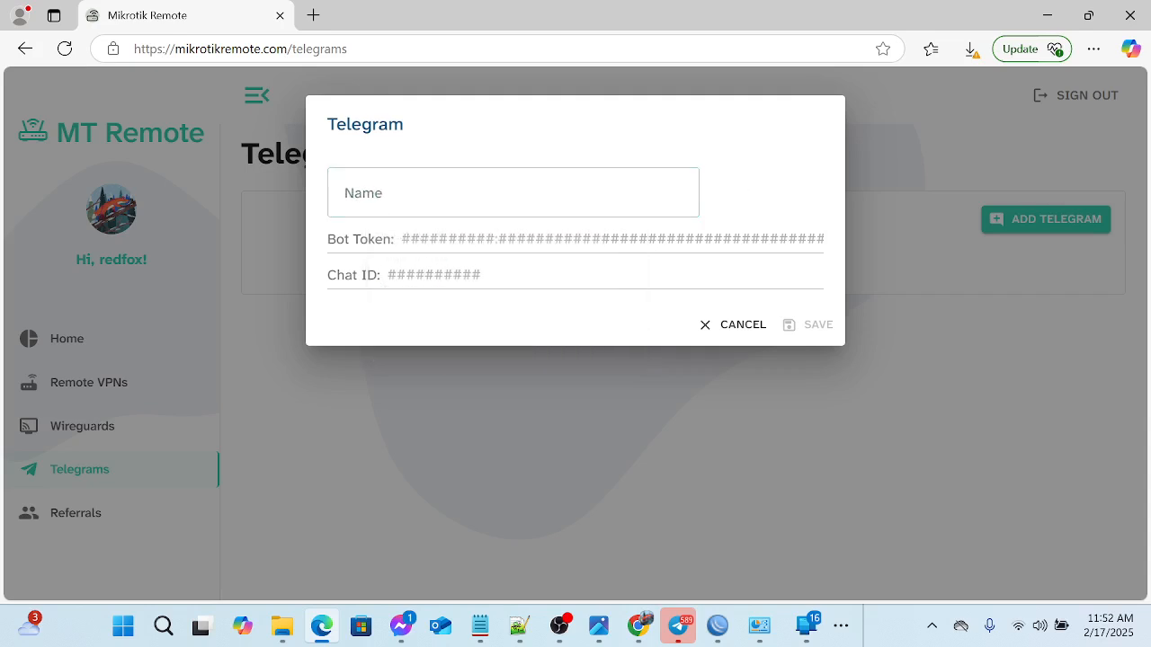
pyautogui.click(504, 239)
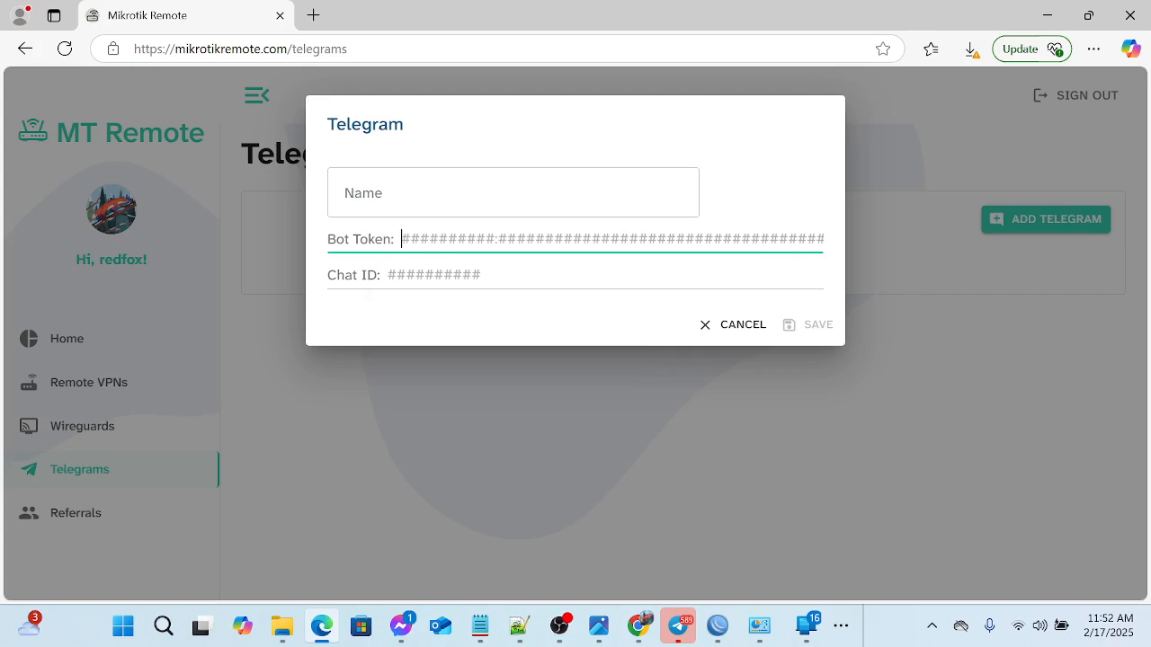
pyautogui.click(478, 276)
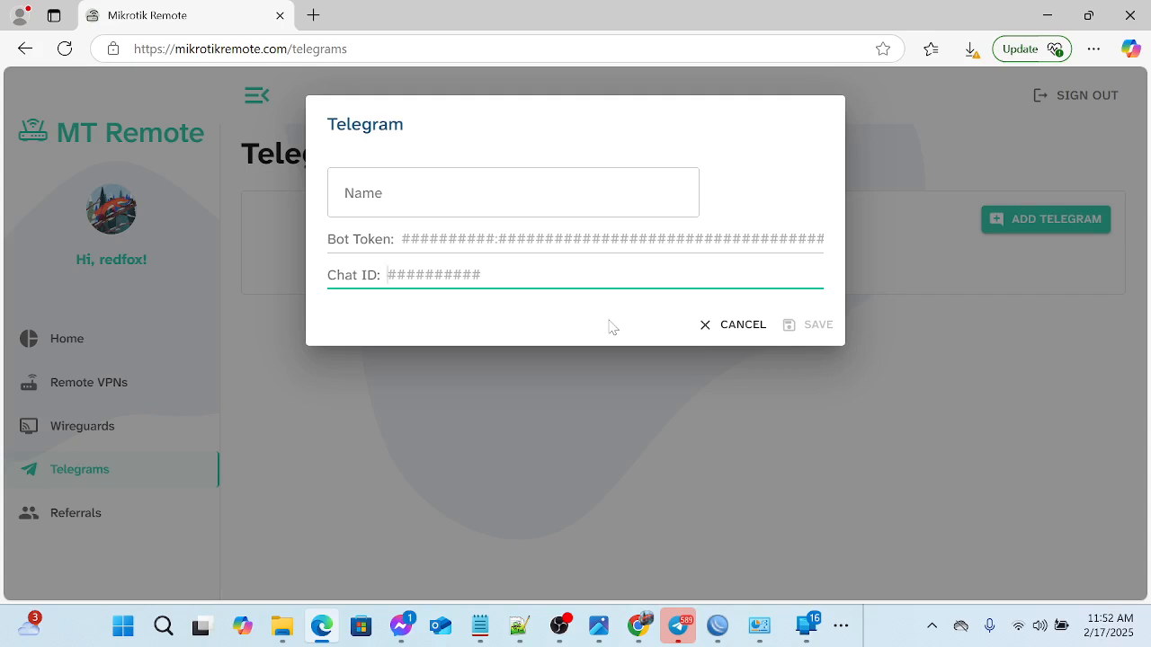
pyautogui.click(750, 325)
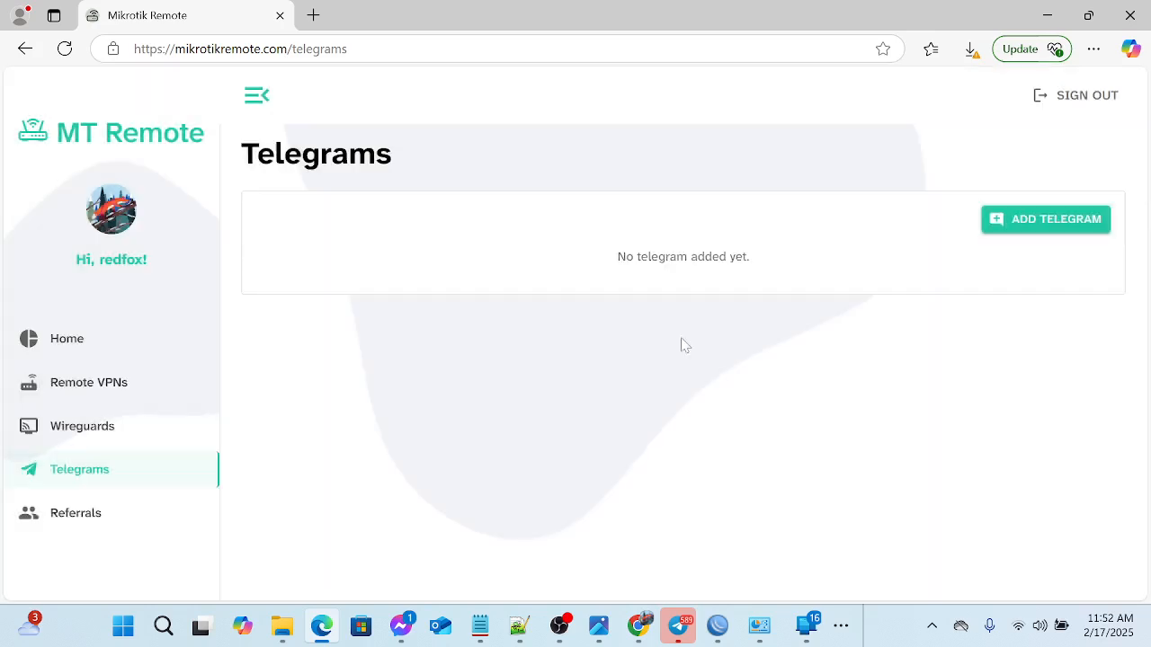
# - View the Referrals page and open the details of the redfox1 remote VPN
pyautogui.click(80, 516)
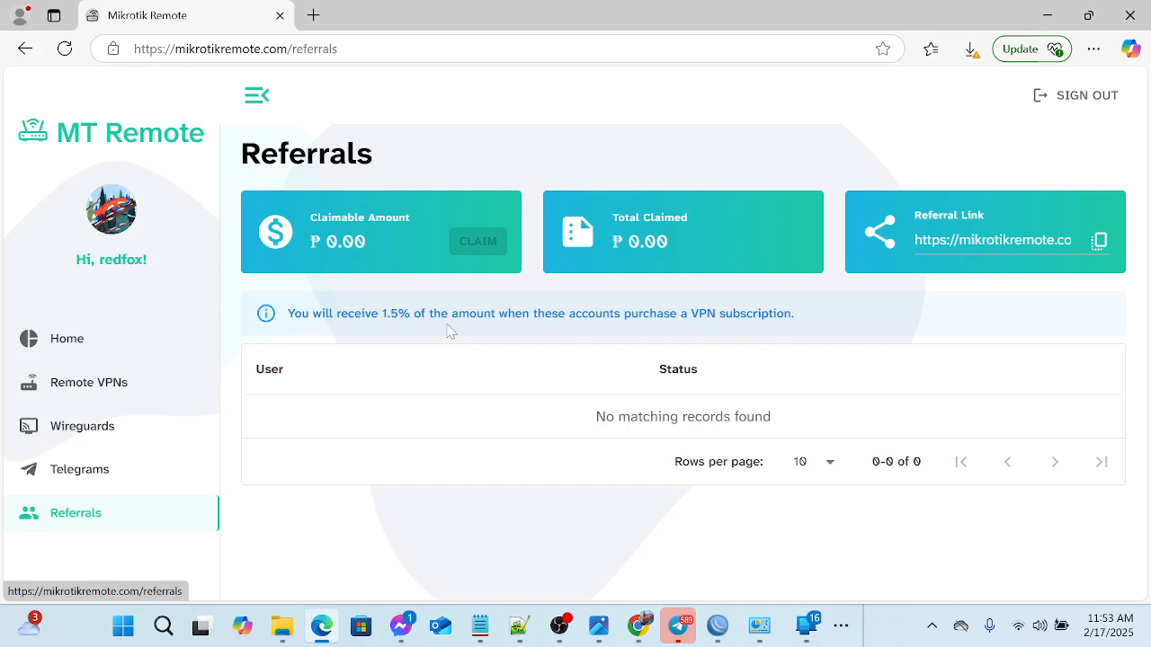
pyautogui.click(105, 389)
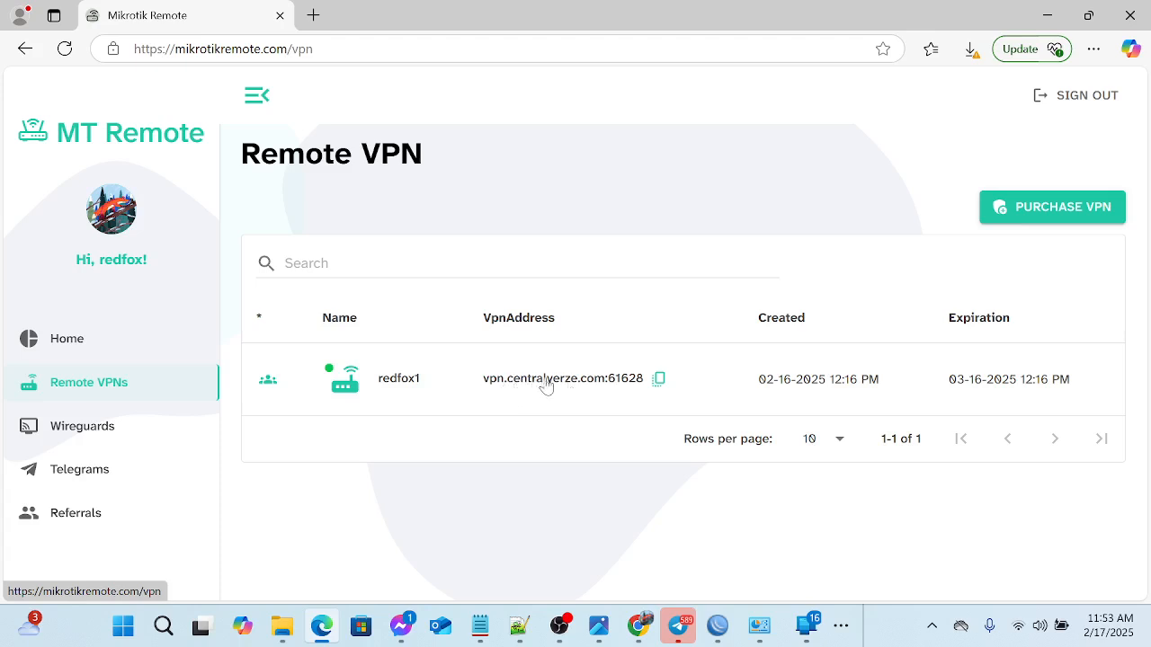
pyautogui.click(456, 385)
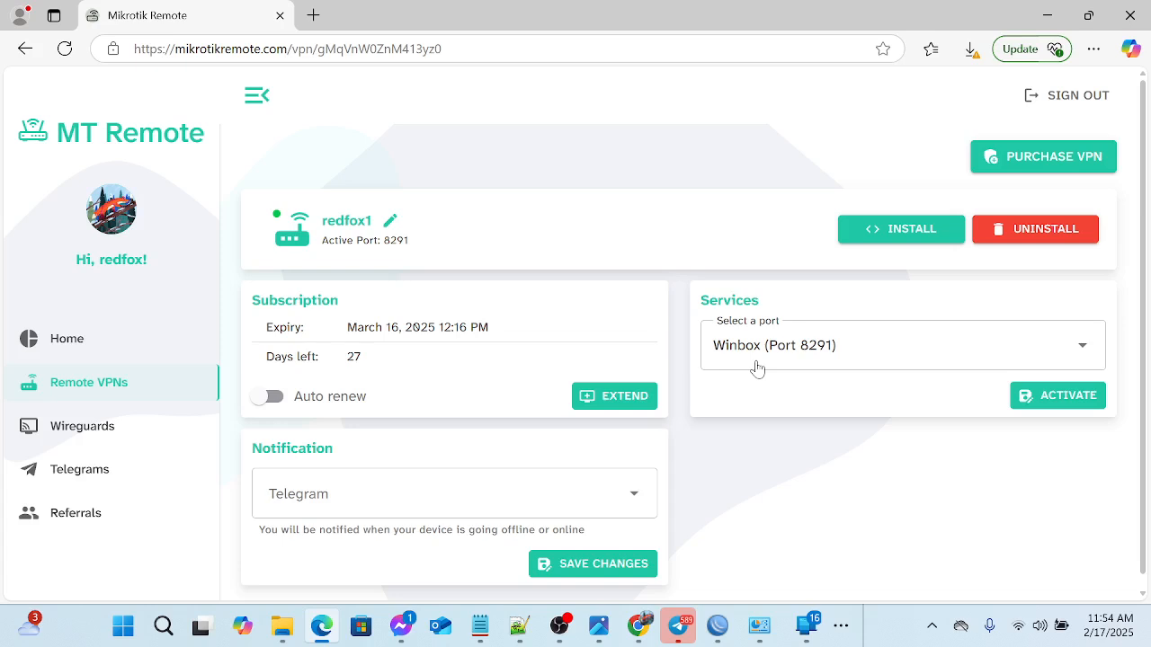
# - Look through the service ports available for the redfox1 VPN and keep the current selection
pyautogui.click(891, 352)
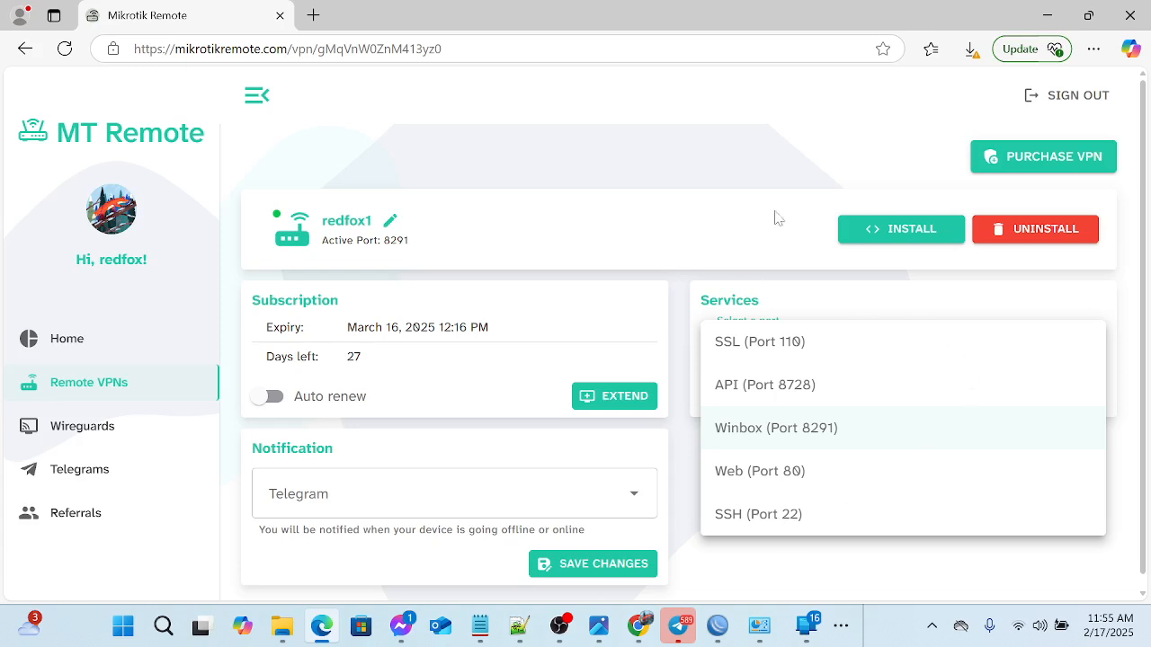
pyautogui.click(897, 230)
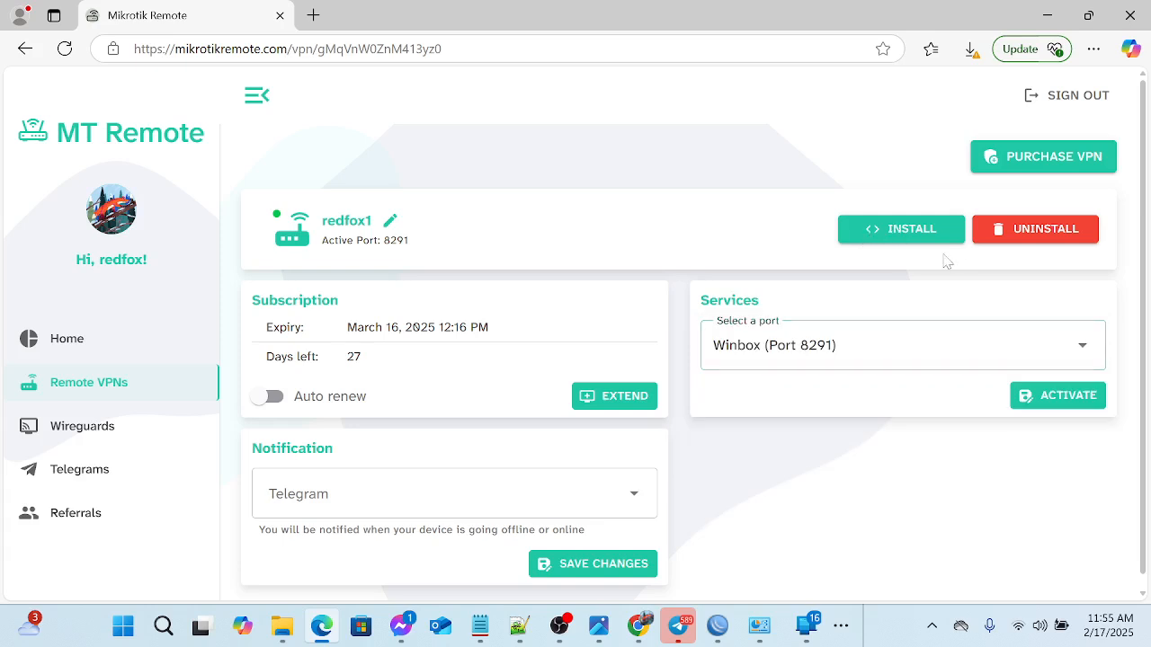
# - Copy the redfox1 VPN's installer script to the clipboard and dismiss the installer dialog
pyautogui.click(904, 230)
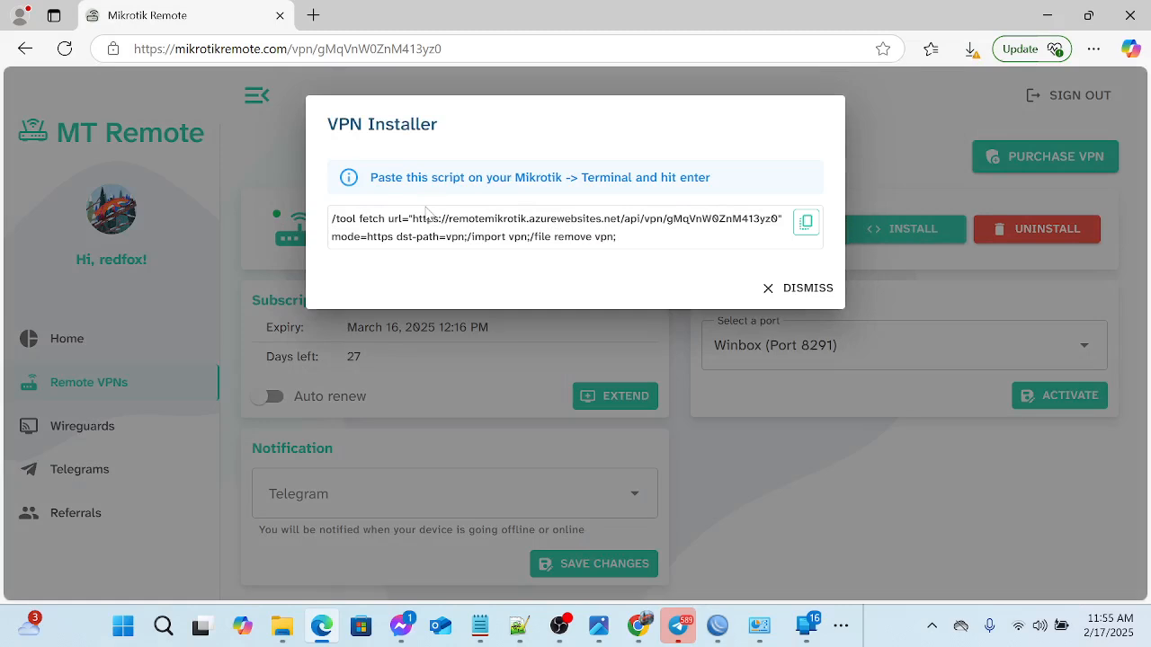
pyautogui.click(806, 223)
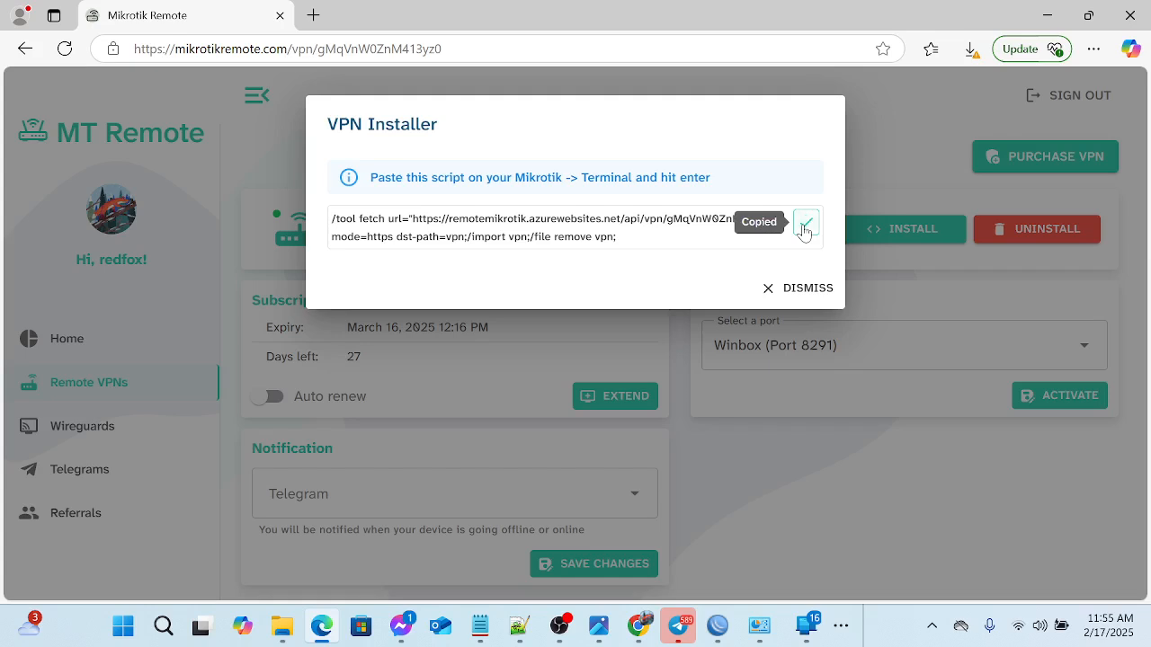
pyautogui.click(765, 288)
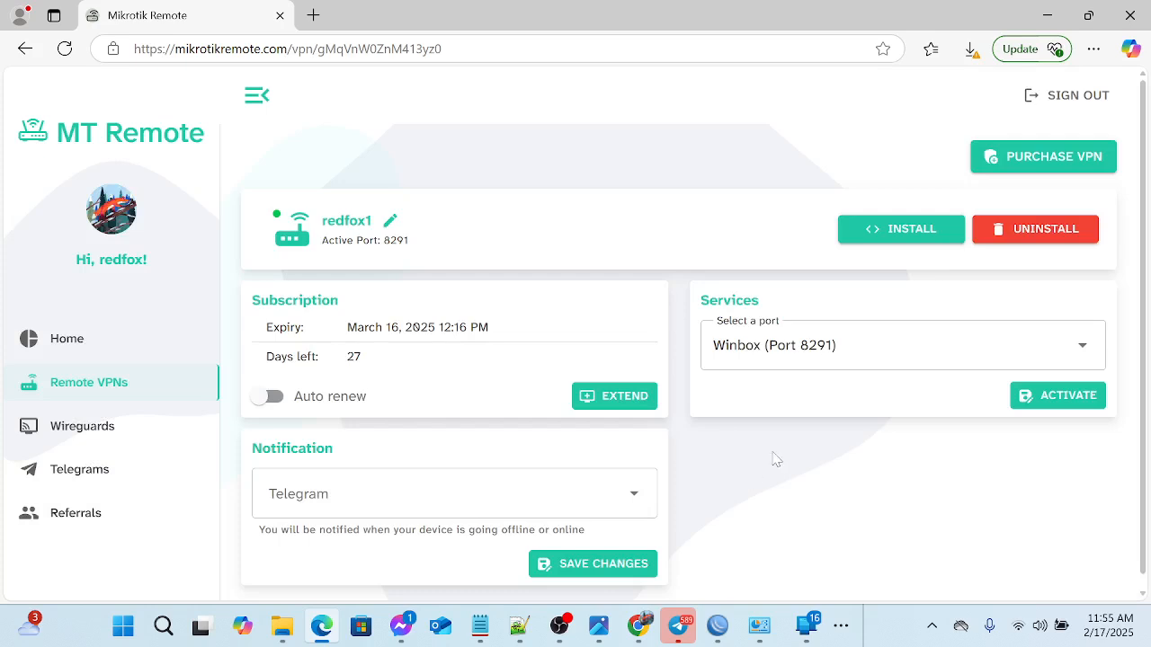
# - Switch to the router's open WinBox session and look through its interface list
pyautogui.moveTo(720, 627)
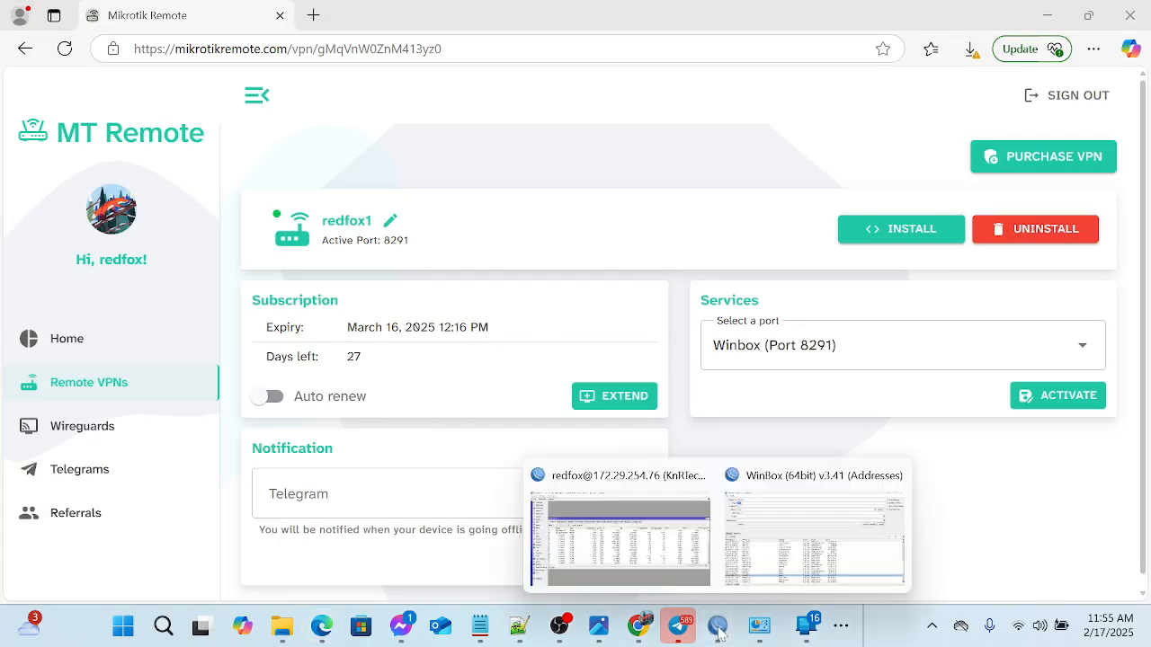
pyautogui.click(665, 577)
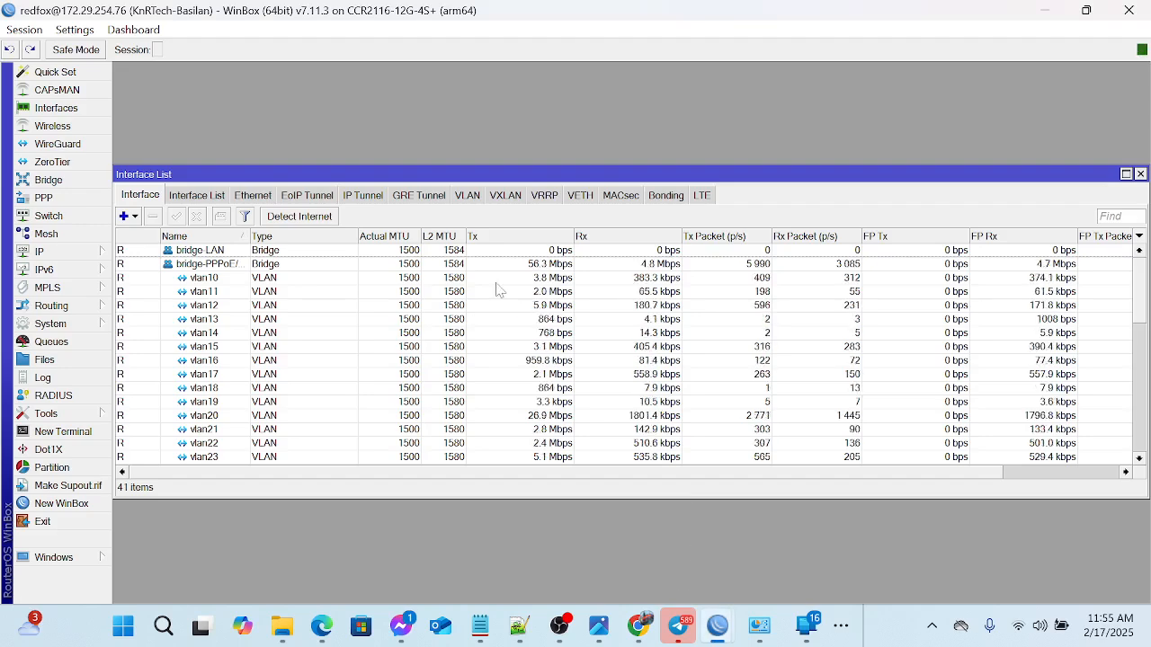
pyautogui.scroll(-3, 478, 314)
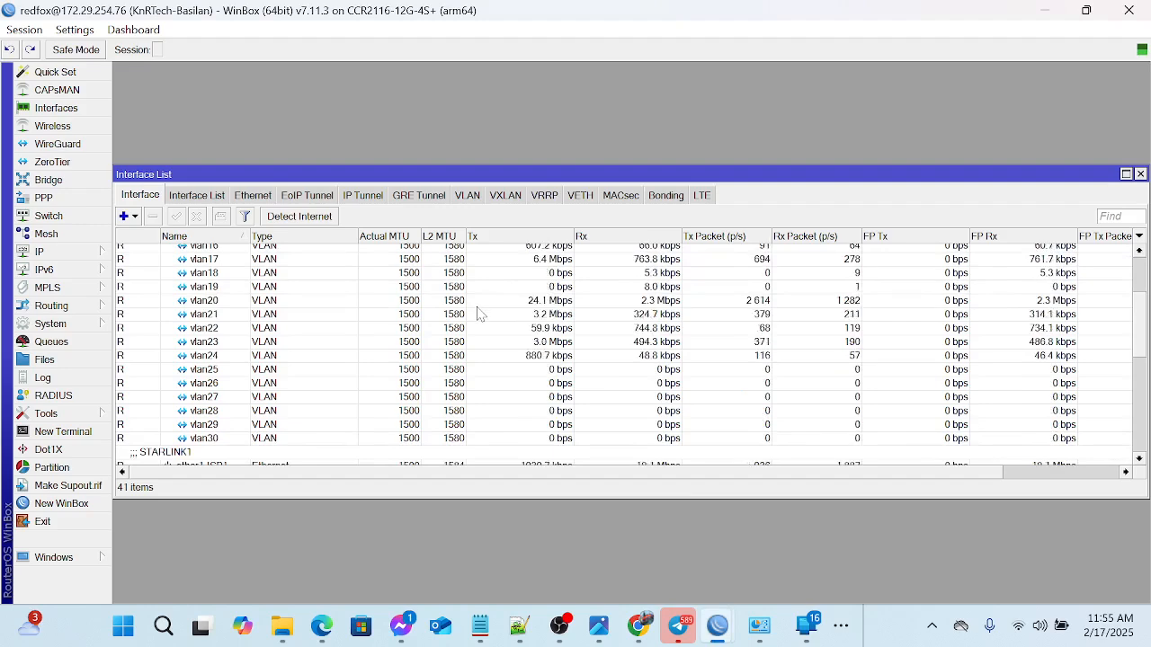
pyautogui.scroll(-10, 478, 314)
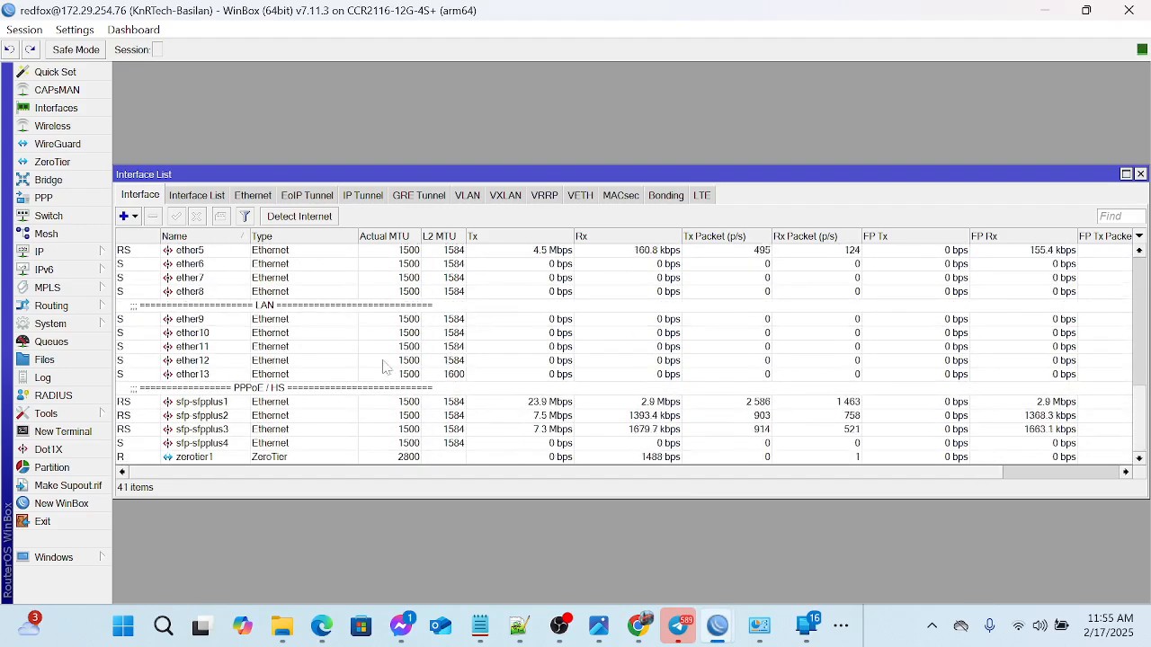
pyautogui.scroll(10, 383, 366)
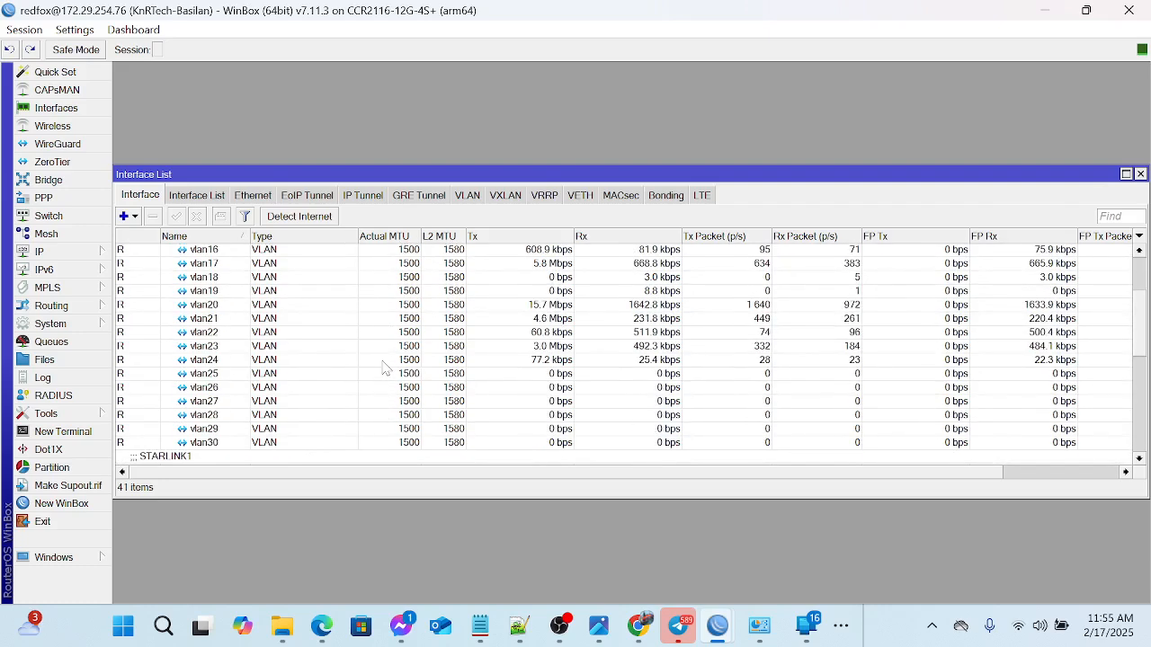
pyautogui.scroll(-5, 383, 366)
pyautogui.scroll(8, 383, 366)
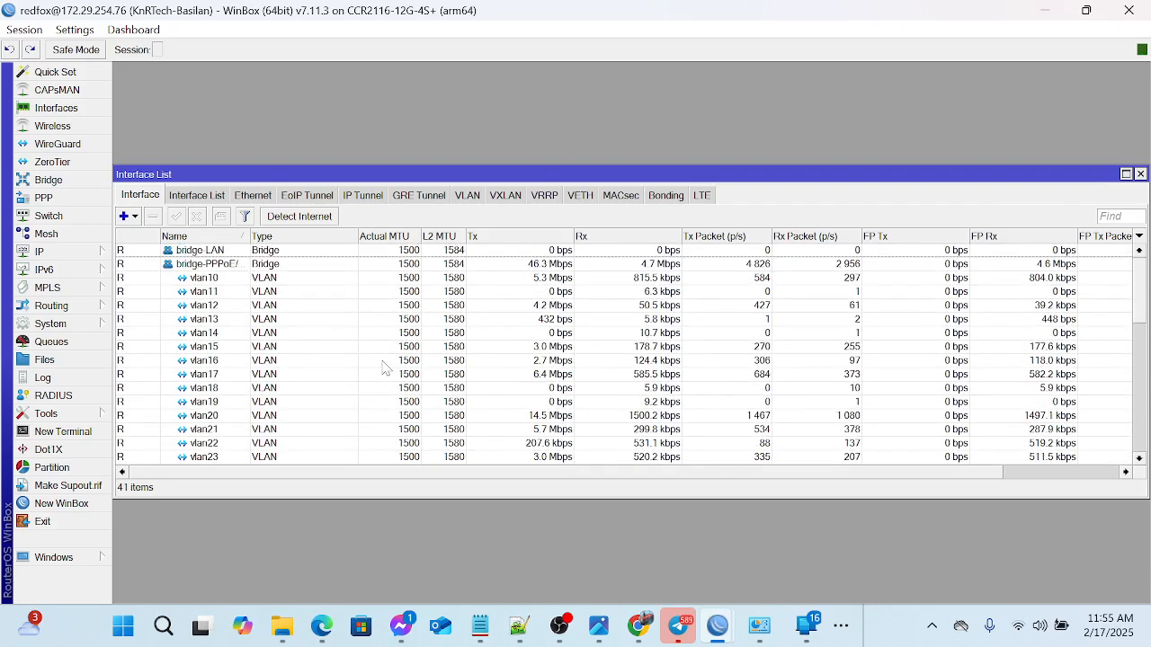
# - Open a new terminal in the router session and reposition its window over the interface list
pyautogui.click(54, 432)
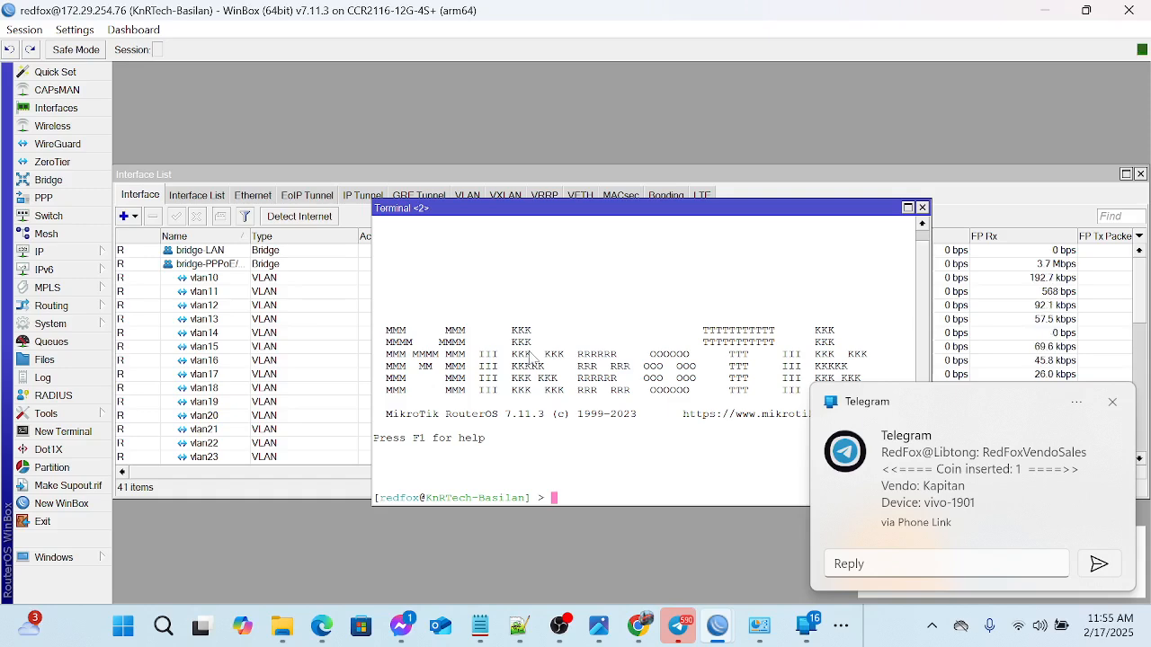
pyautogui.doubleClick(617, 486)
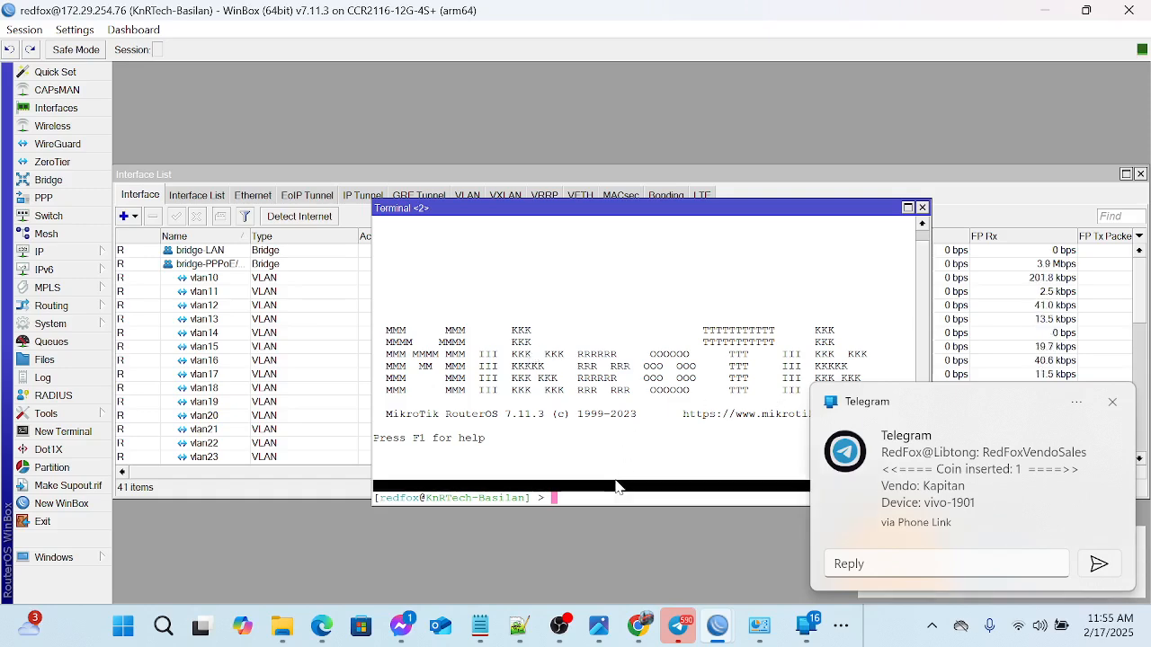
pyautogui.moveTo(618, 209); pyautogui.dragTo(459, 155)
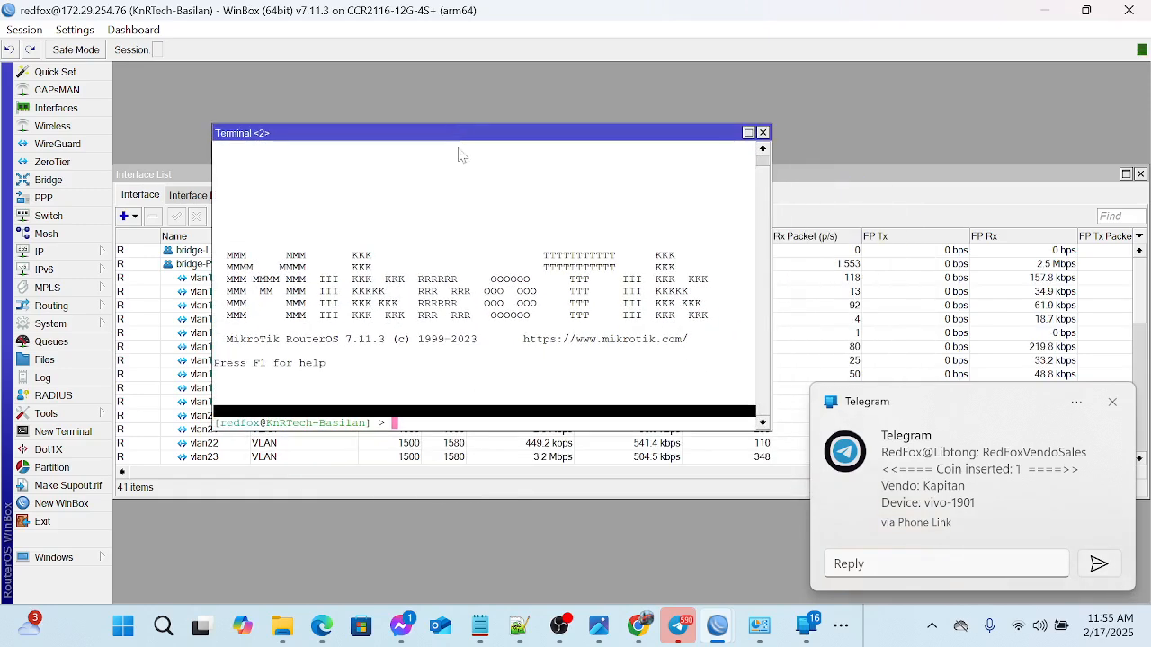
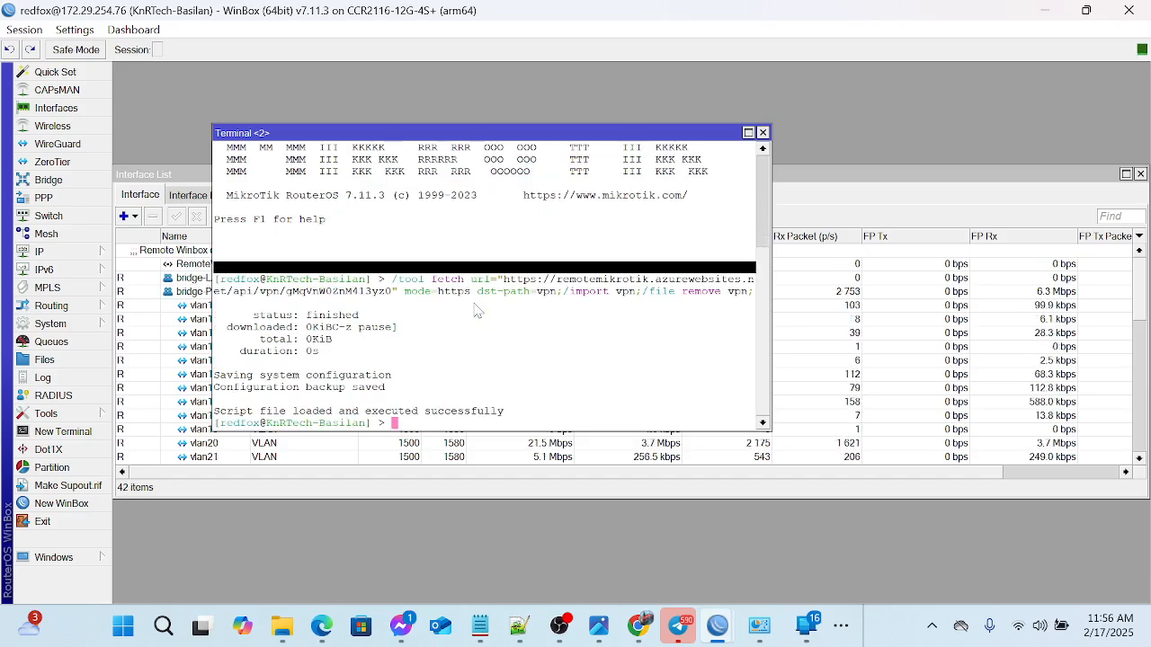
# - Close the terminal and open the details of the RemoteWinboxVPNcv SSTP client in the interface list
pyautogui.click(762, 132)
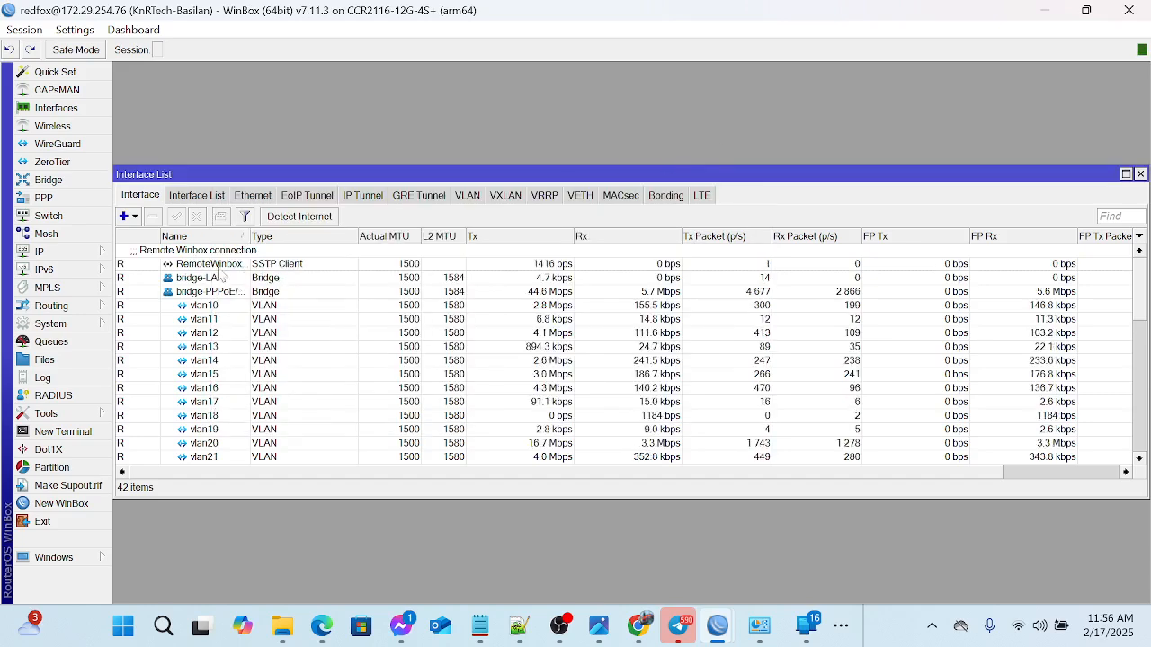
pyautogui.click(204, 265)
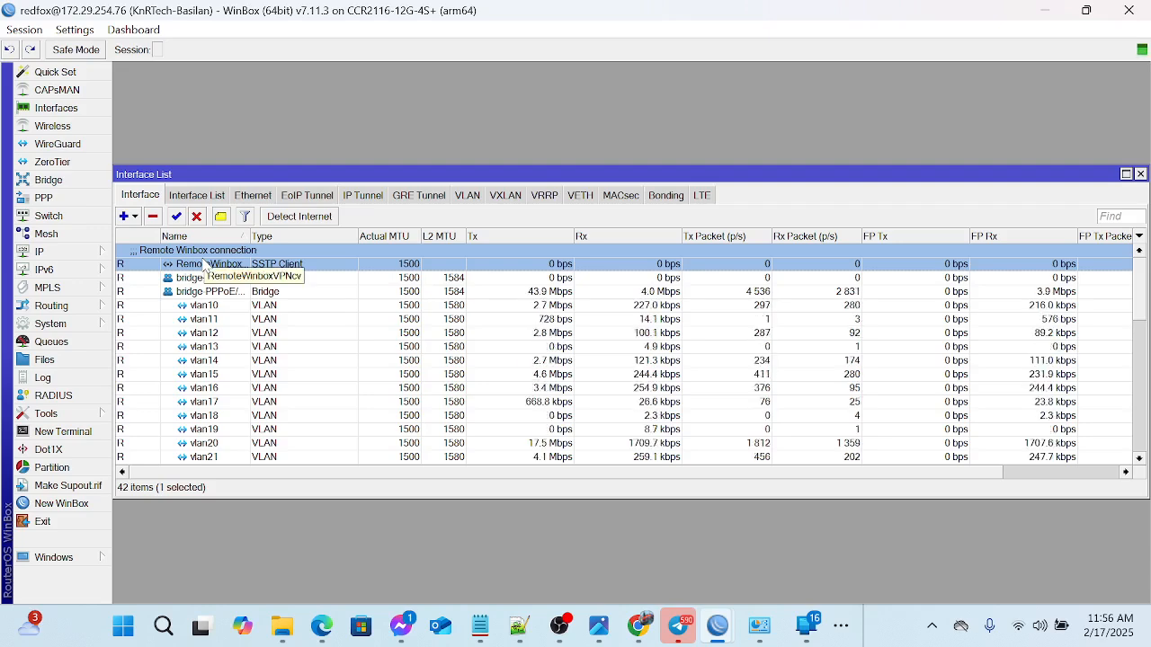
pyautogui.doubleClick(204, 263)
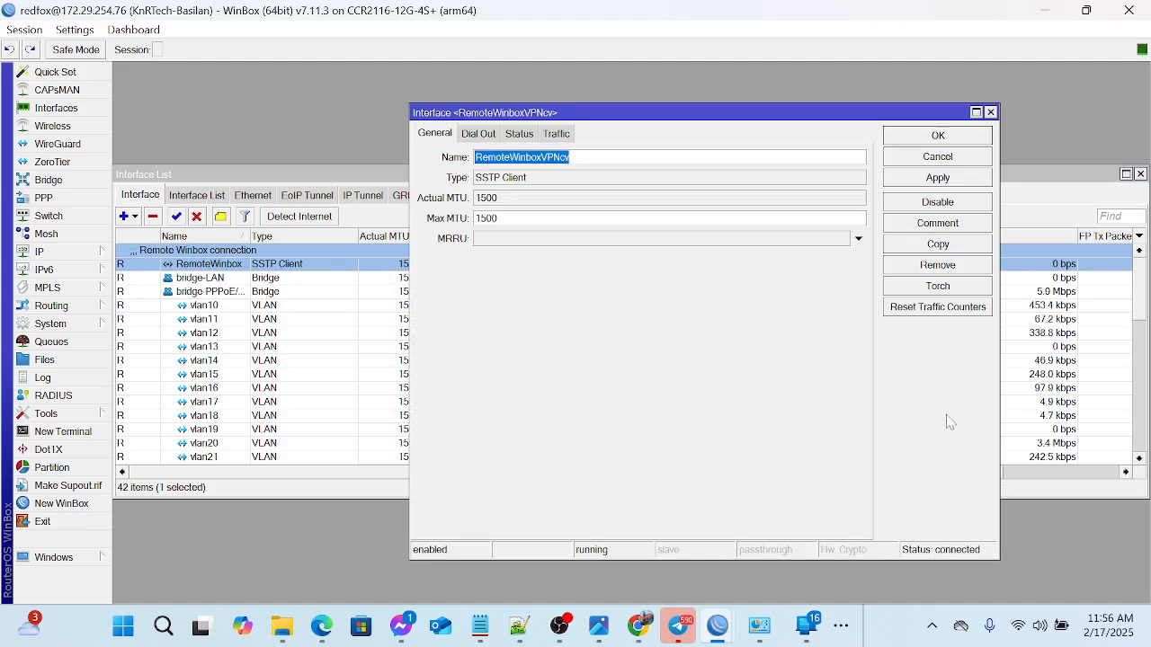
# - Switch to the MT Remote page in Edge and activate the Winbox (Port 8291) service for the redfox1 VPN
pyautogui.click(321, 628)
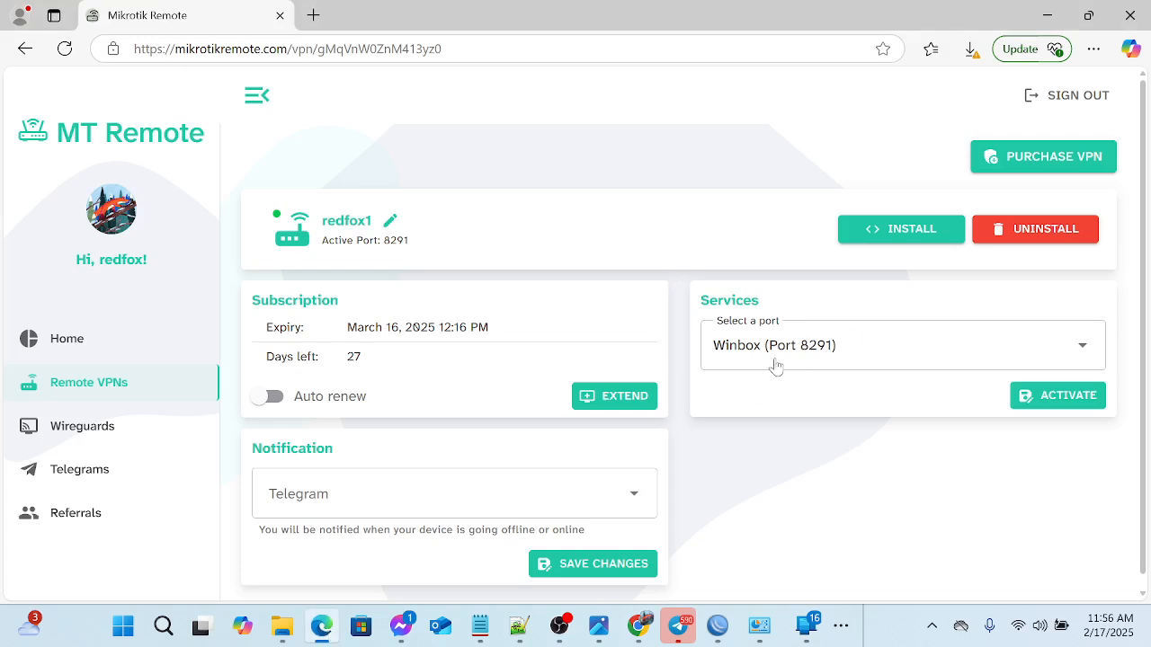
pyautogui.click(1061, 396)
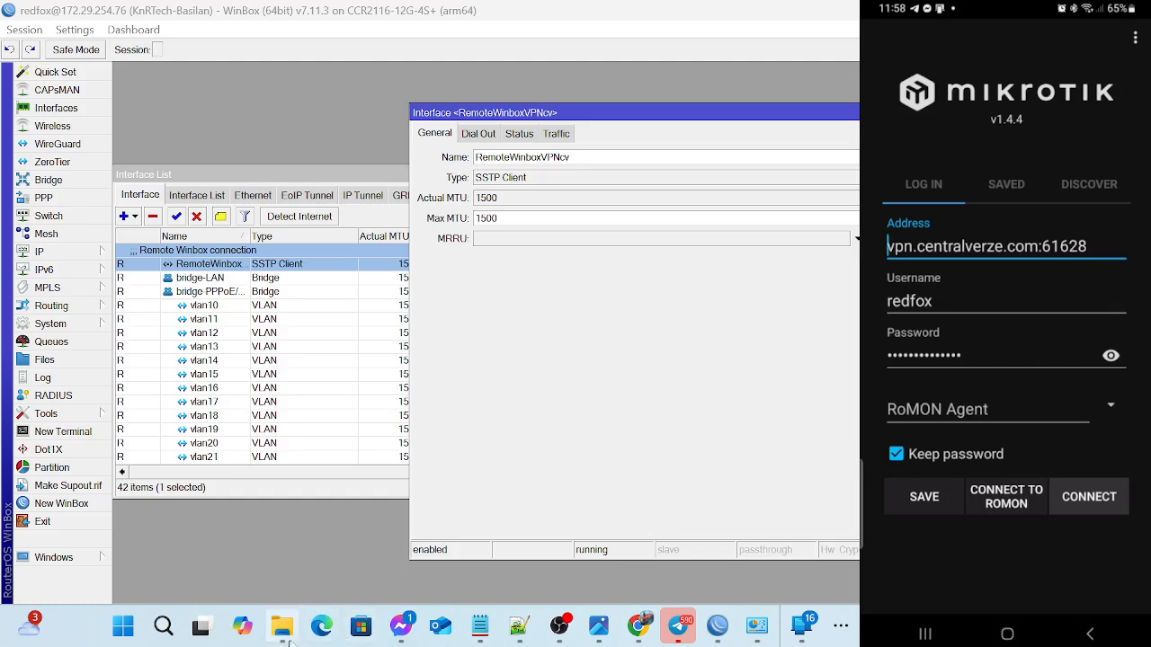
# - Sign in to mikrotikremote.com in Edge with the saved Google account and open the Remote VPNs list
pyautogui.click(321, 627)
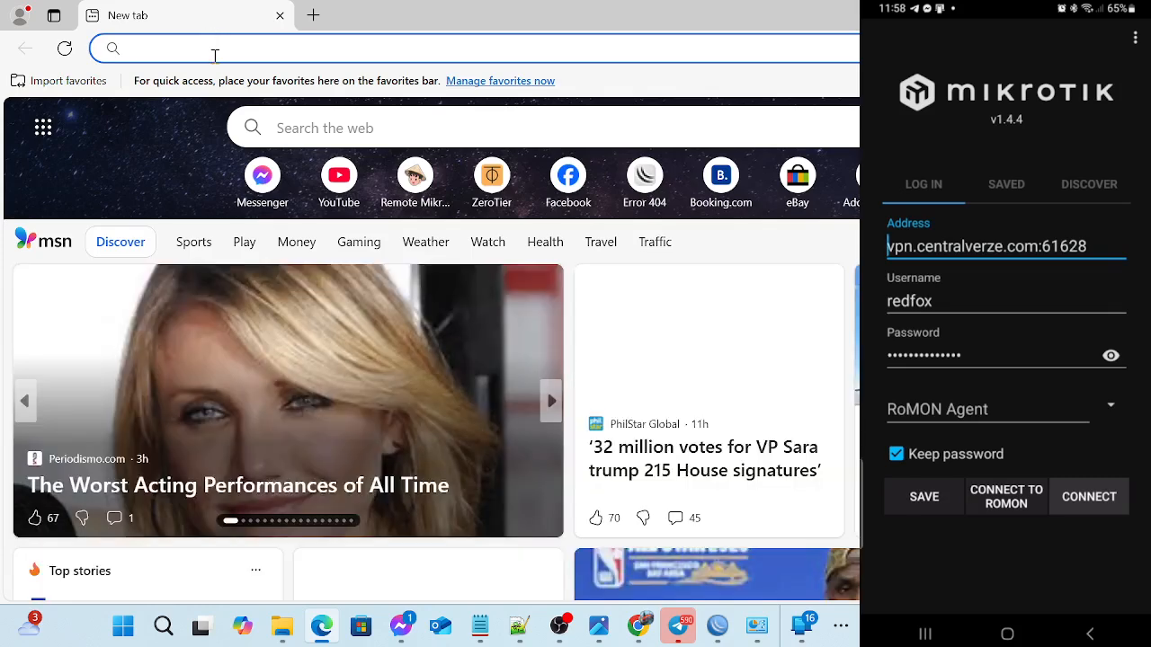
pyautogui.write('mi')
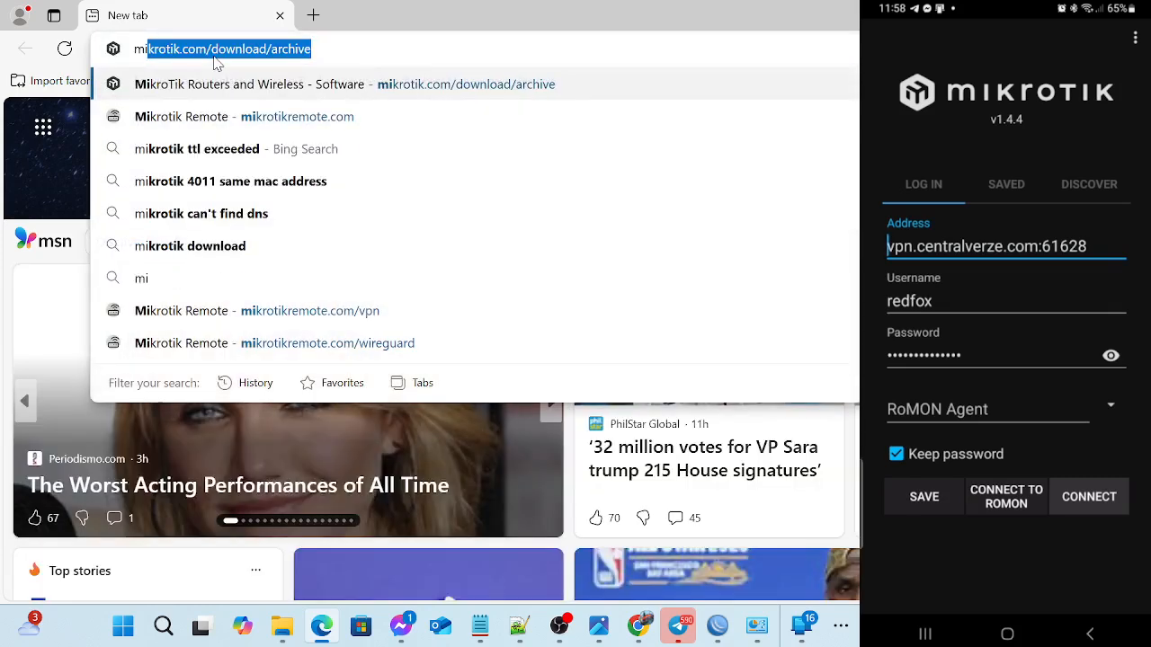
pyautogui.write('krotik')
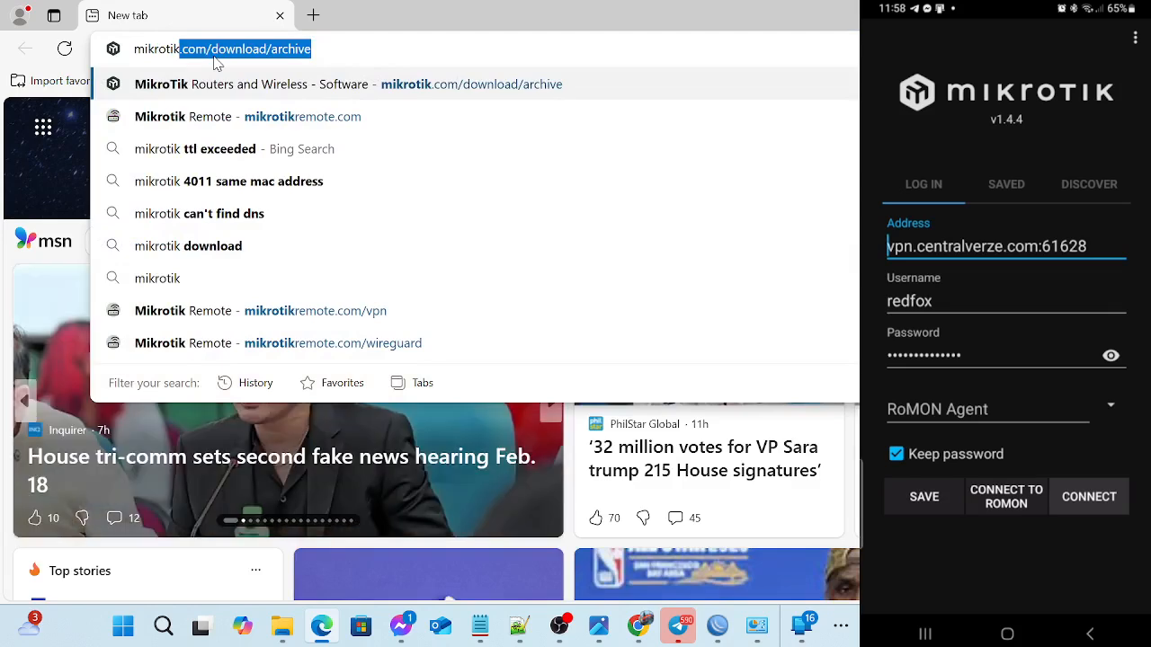
pyautogui.write('remo')
pyautogui.press('Return')
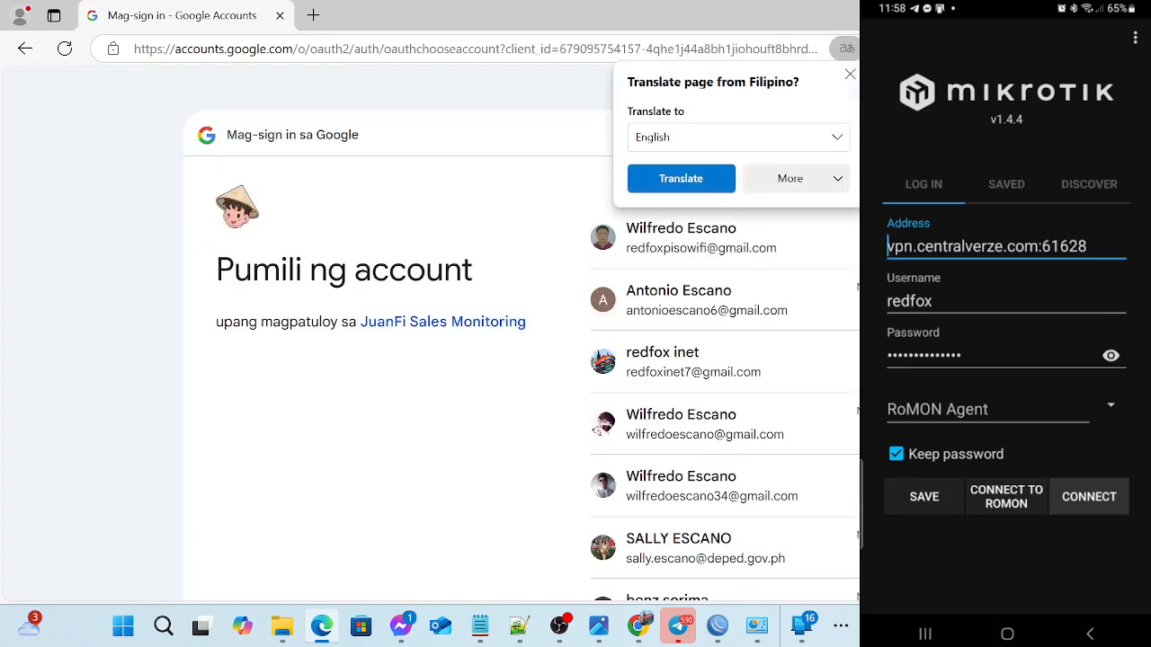
pyautogui.click(690, 359)
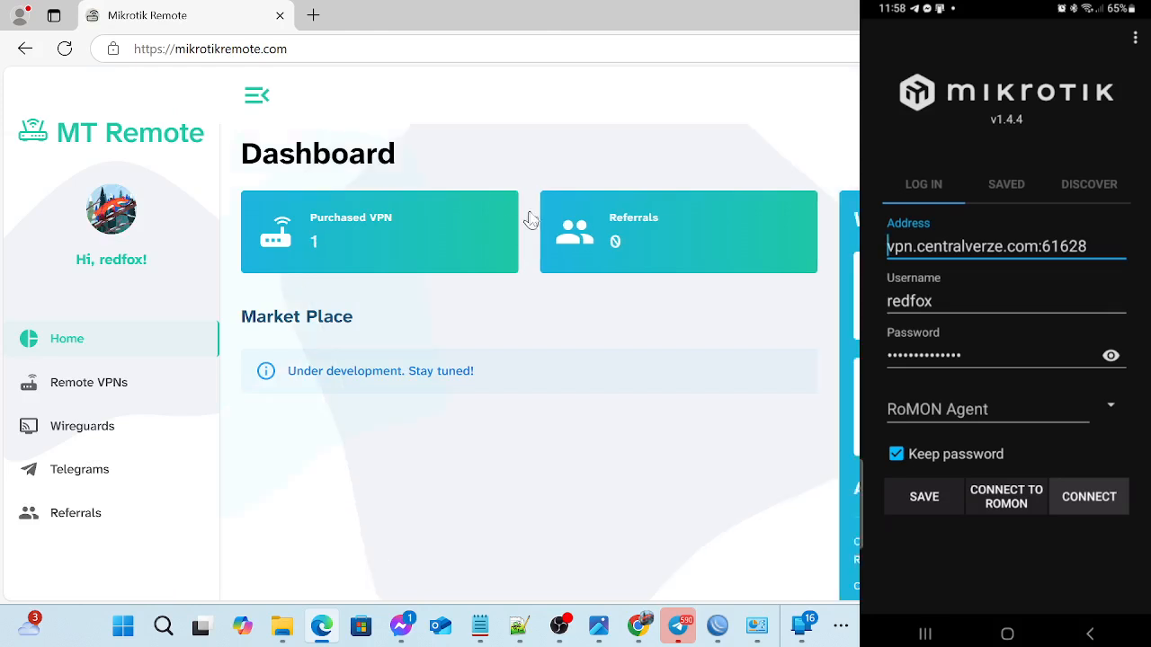
pyautogui.click(97, 387)
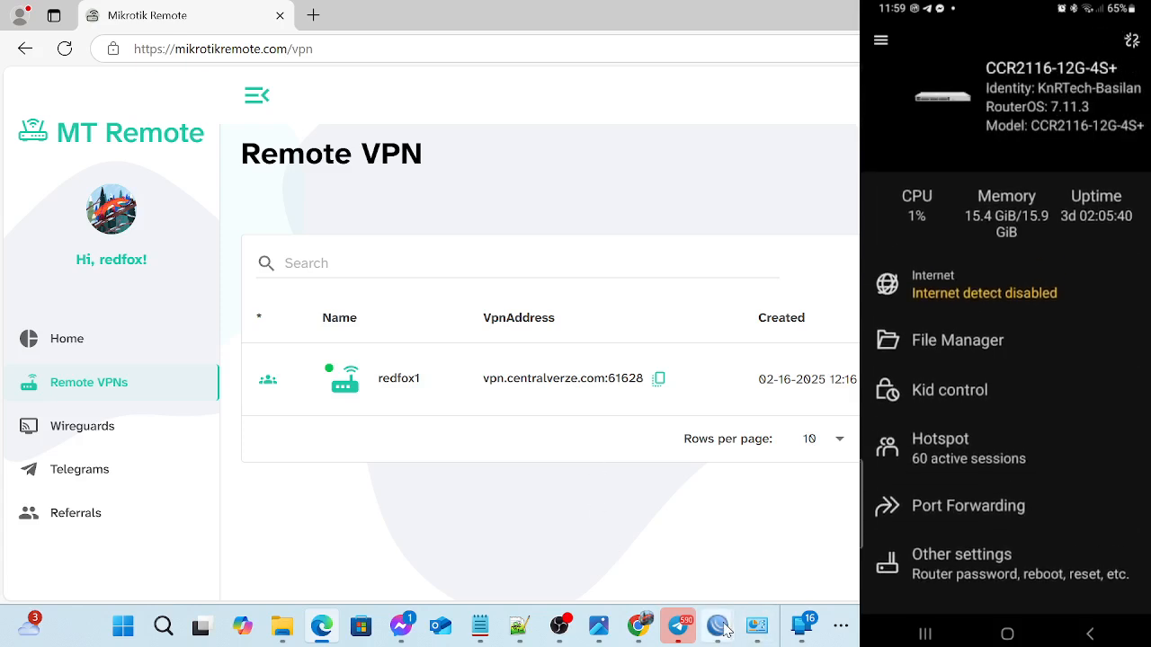
# - Switch to the router's WinBox session and close the RemoteWinboxVPNcv interface details to view the interface list
pyautogui.moveTo(719, 627)
pyautogui.click(621, 546)
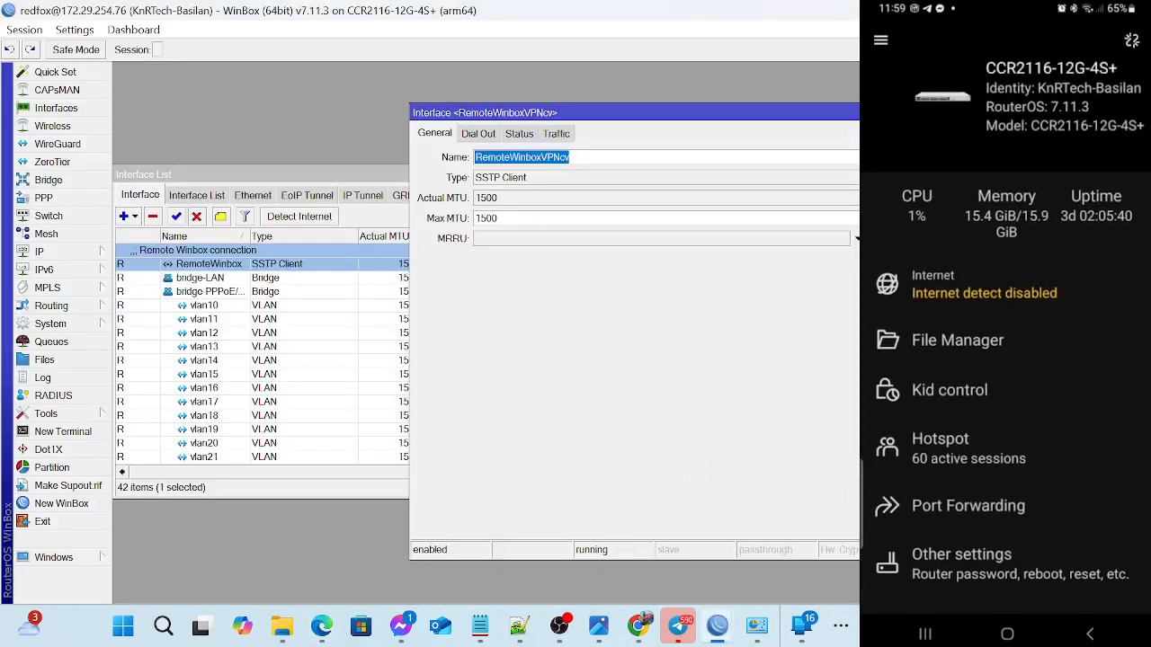
pyautogui.click(972, 113)
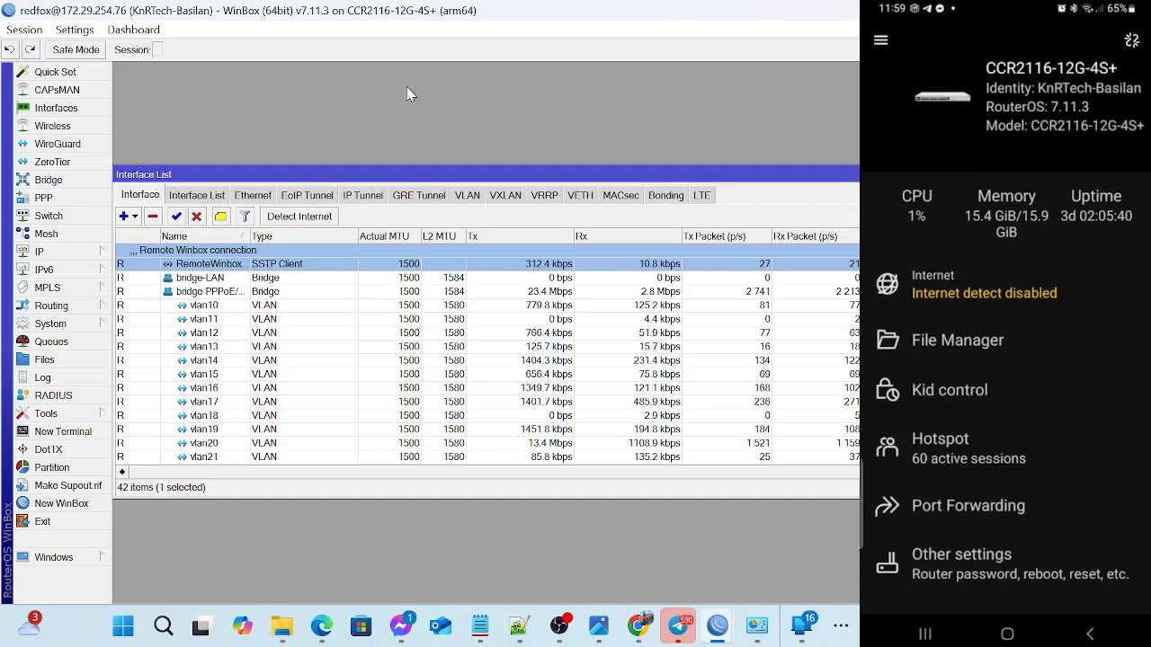
# - Switch back to MT Remote in Edge, open the redfox1 VPN and activate its API (Port 8728) service
pyautogui.moveTo(321, 634)
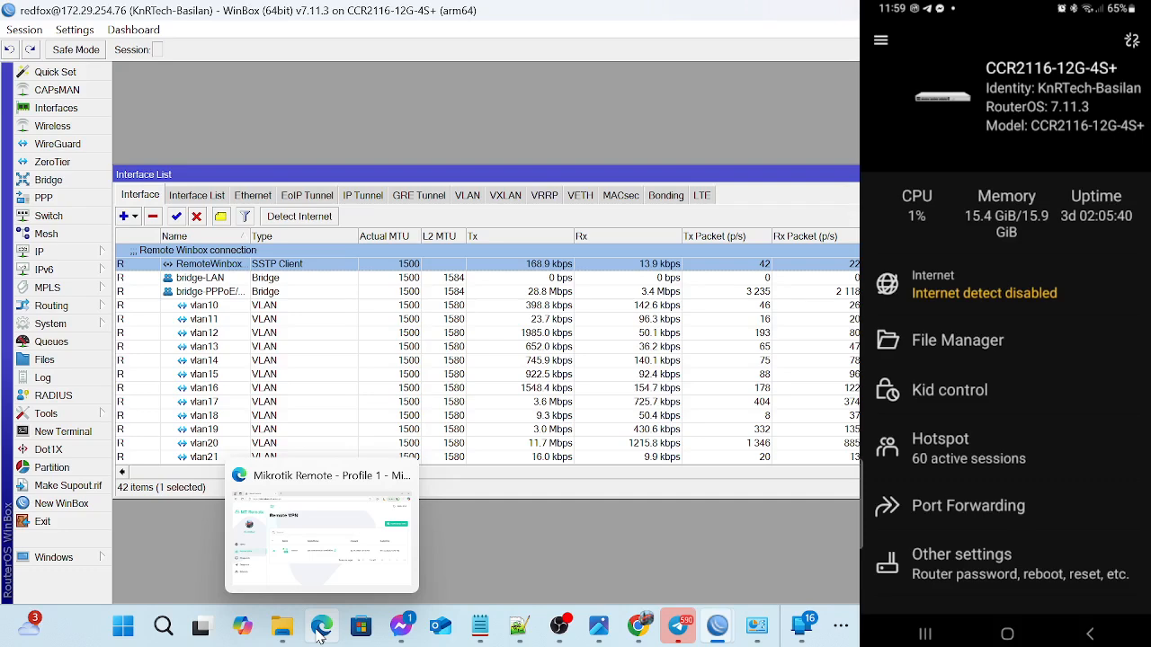
pyautogui.click(322, 628)
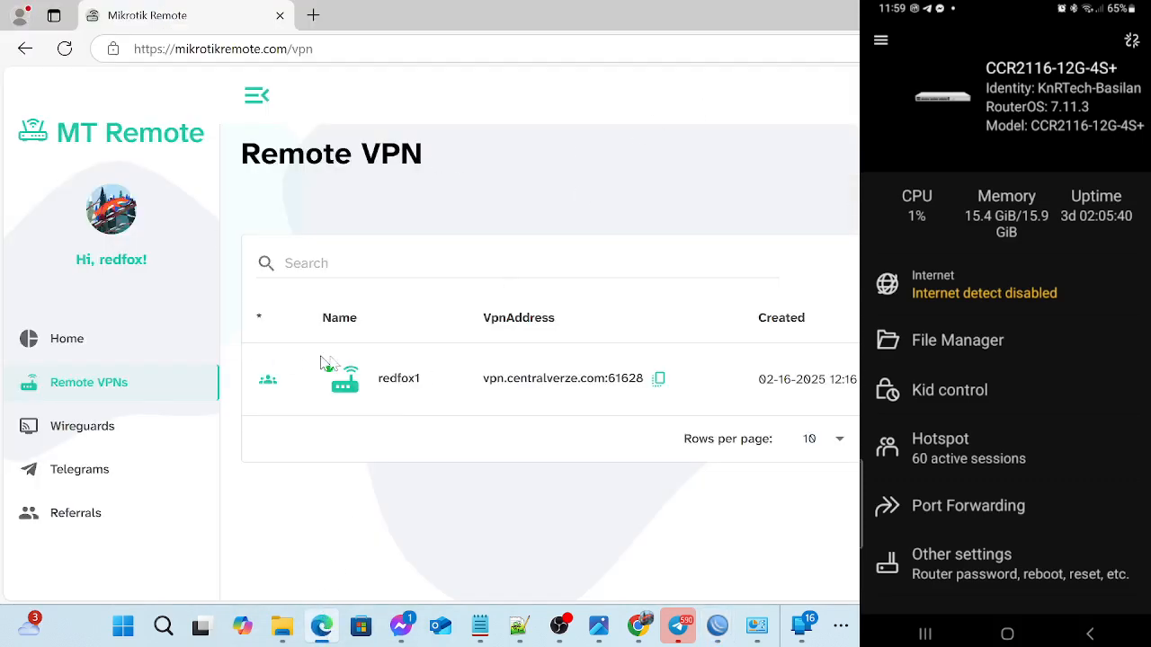
pyautogui.click(436, 376)
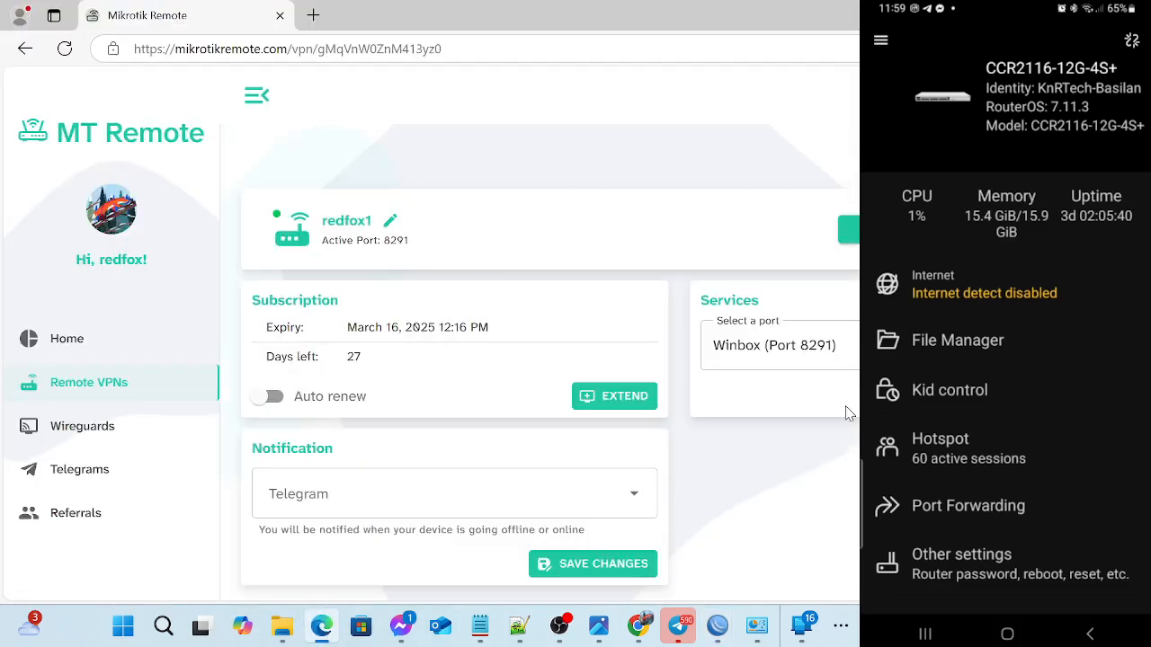
pyautogui.click(845, 345)
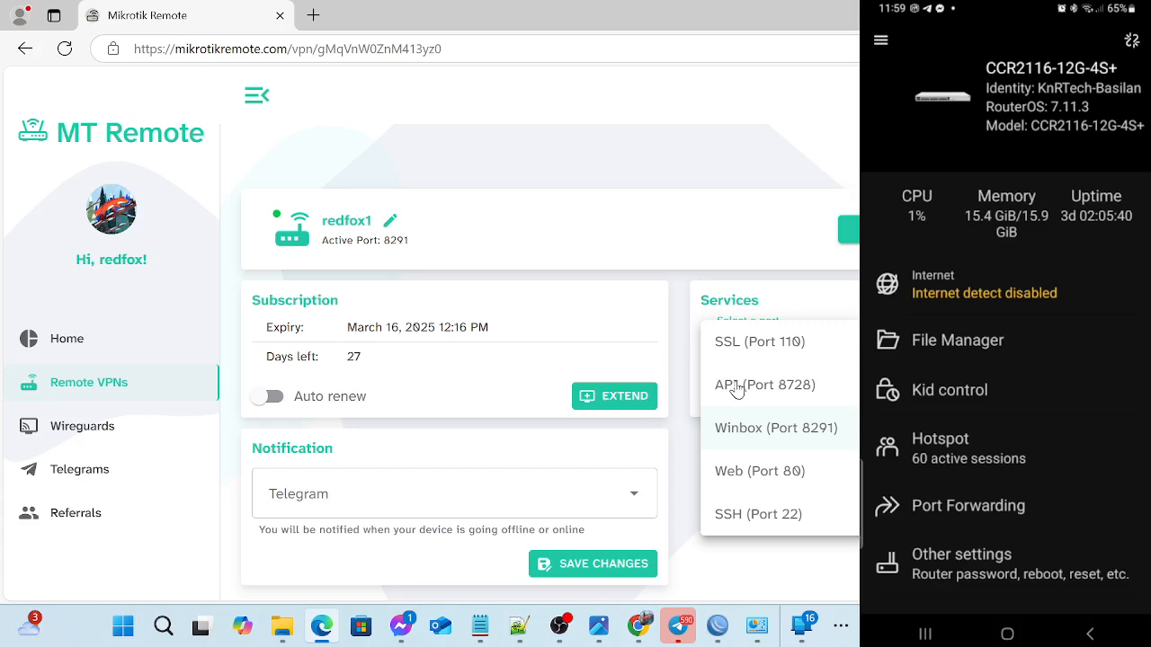
pyautogui.click(737, 387)
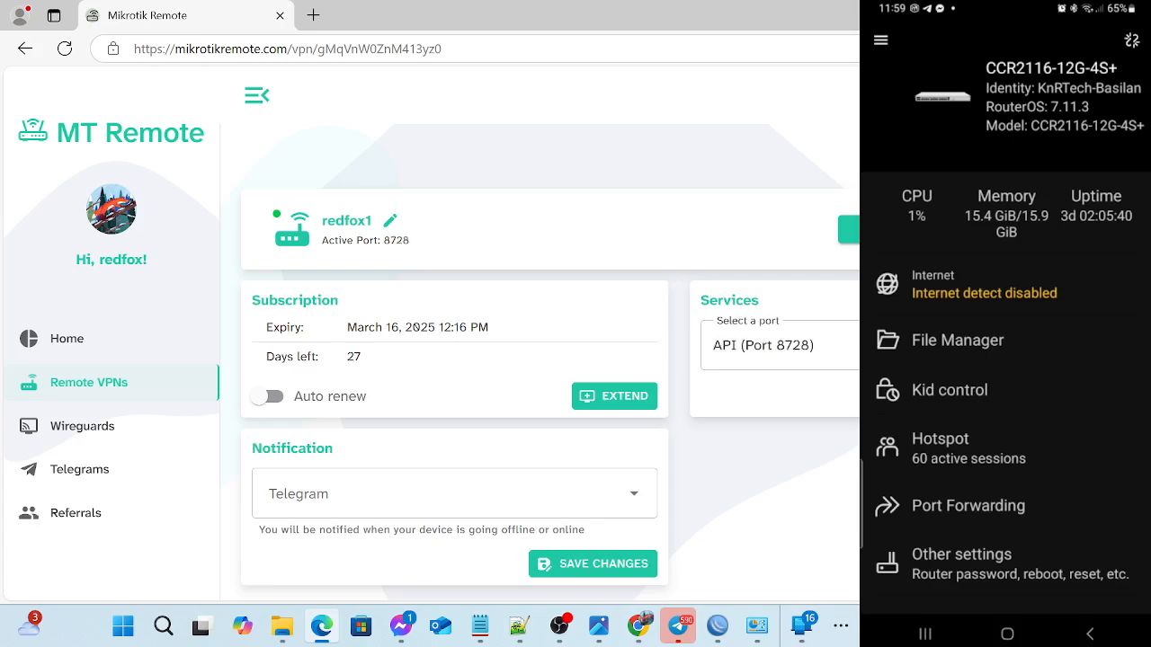
# - Leave the MikroTik app on the mirrored phone, search its apps for "juan" and launch JuanFi Manager
pyautogui.click(1007, 634)
pyautogui.click(1074, 578)
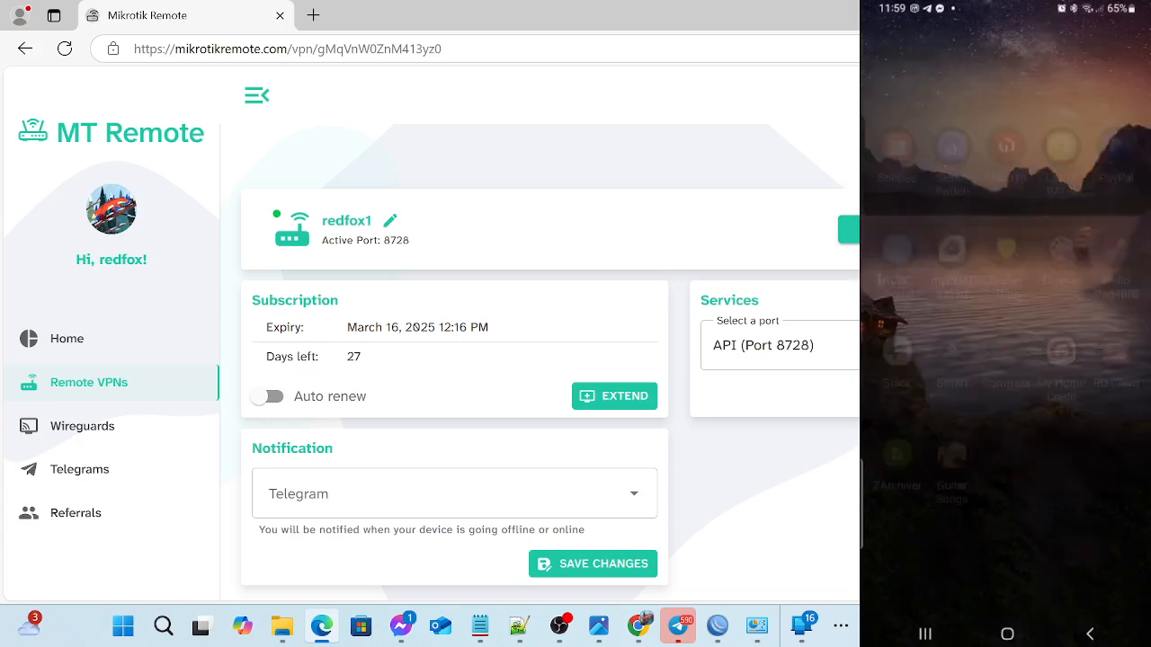
pyautogui.moveTo(1079, 378); pyautogui.dragTo(935, 377)
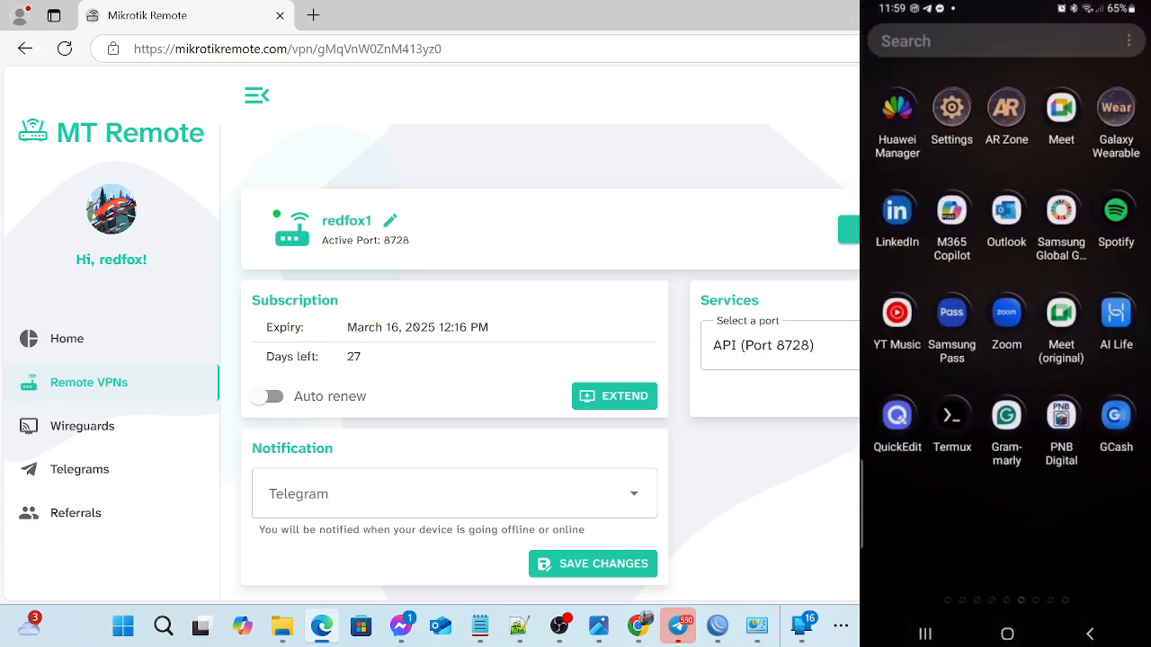
pyautogui.click(989, 42)
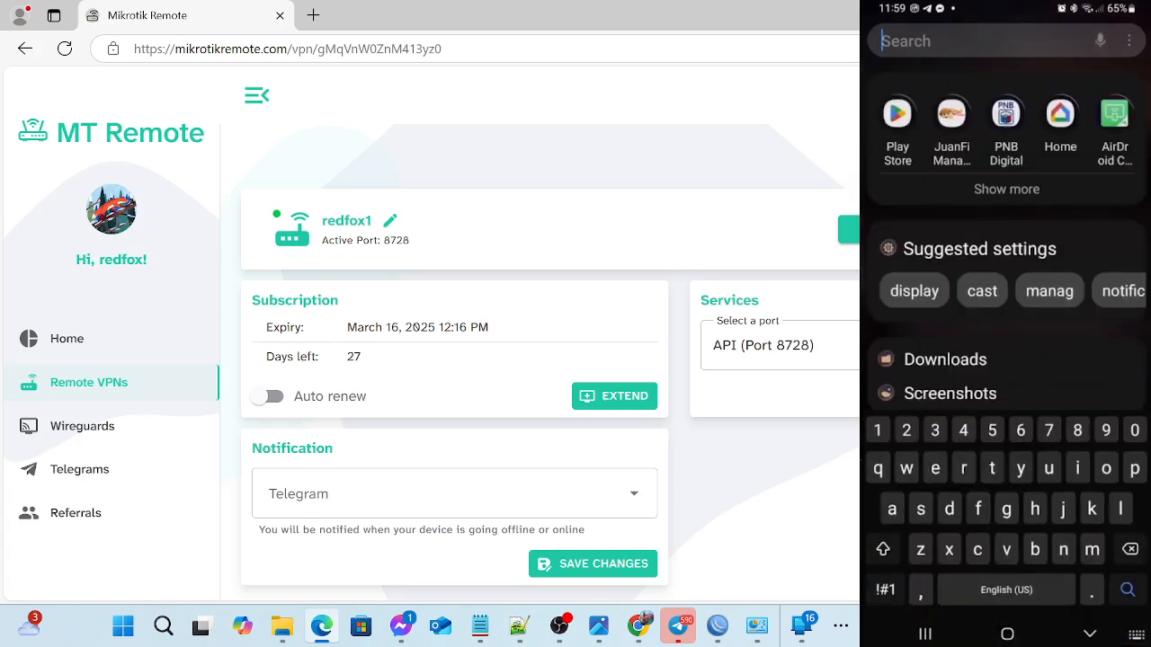
pyautogui.write('juan')
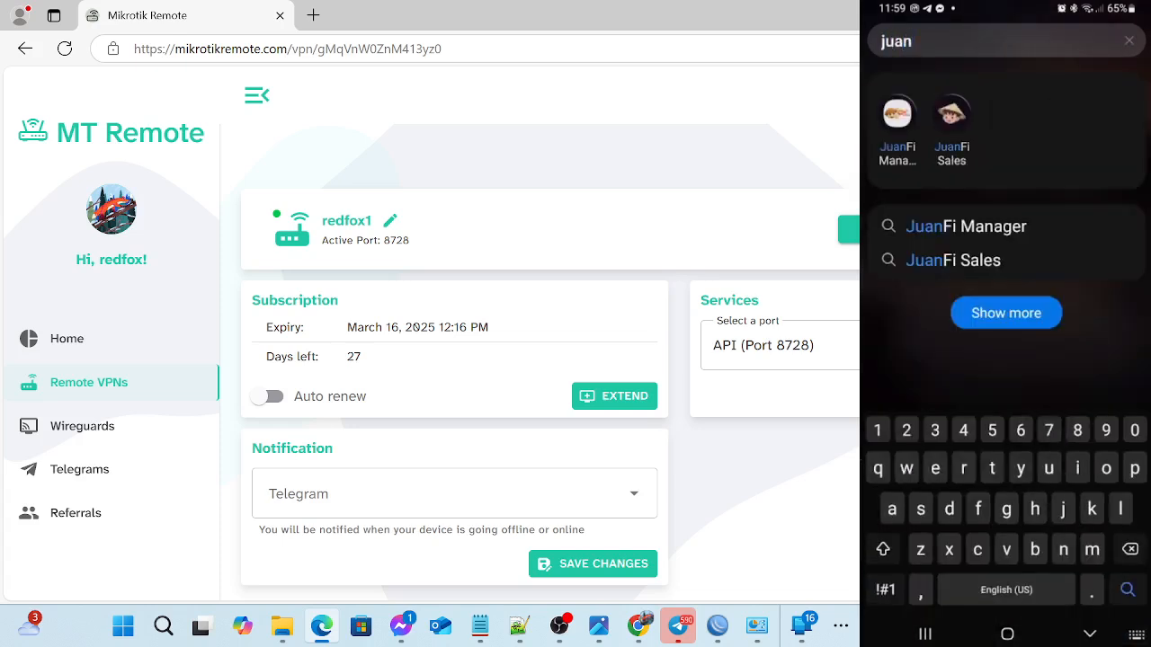
pyautogui.click(897, 131)
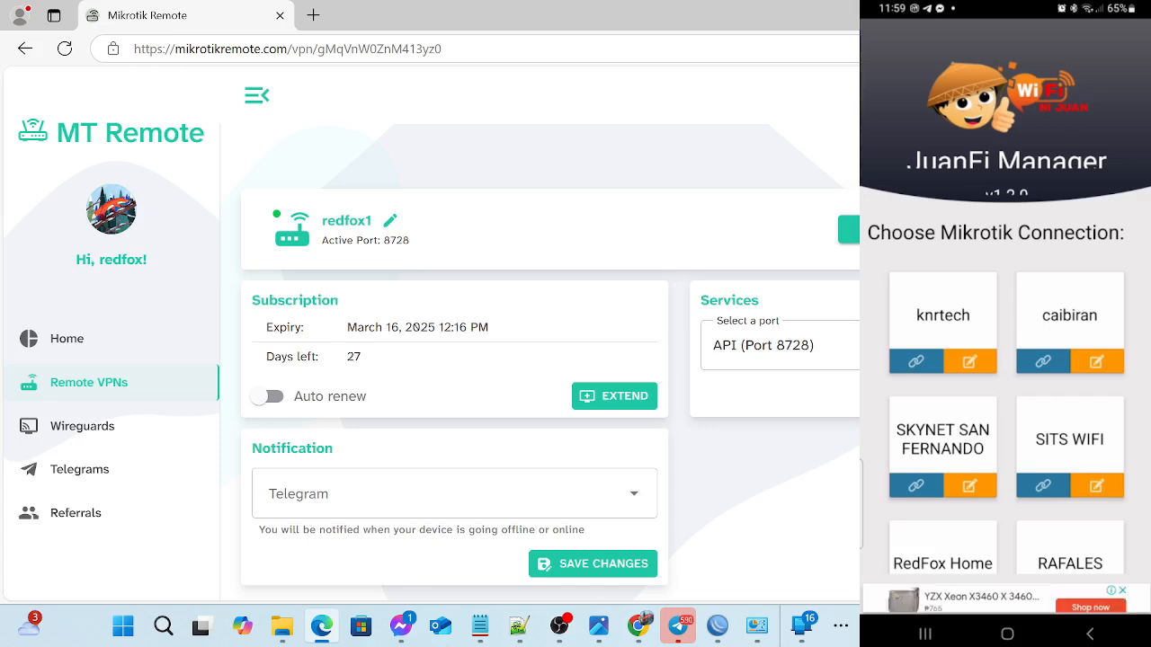
# - Edit the knrtech connection, test it with the address vpn.centralverze.com:61628 and save it
pyautogui.click(969, 361)
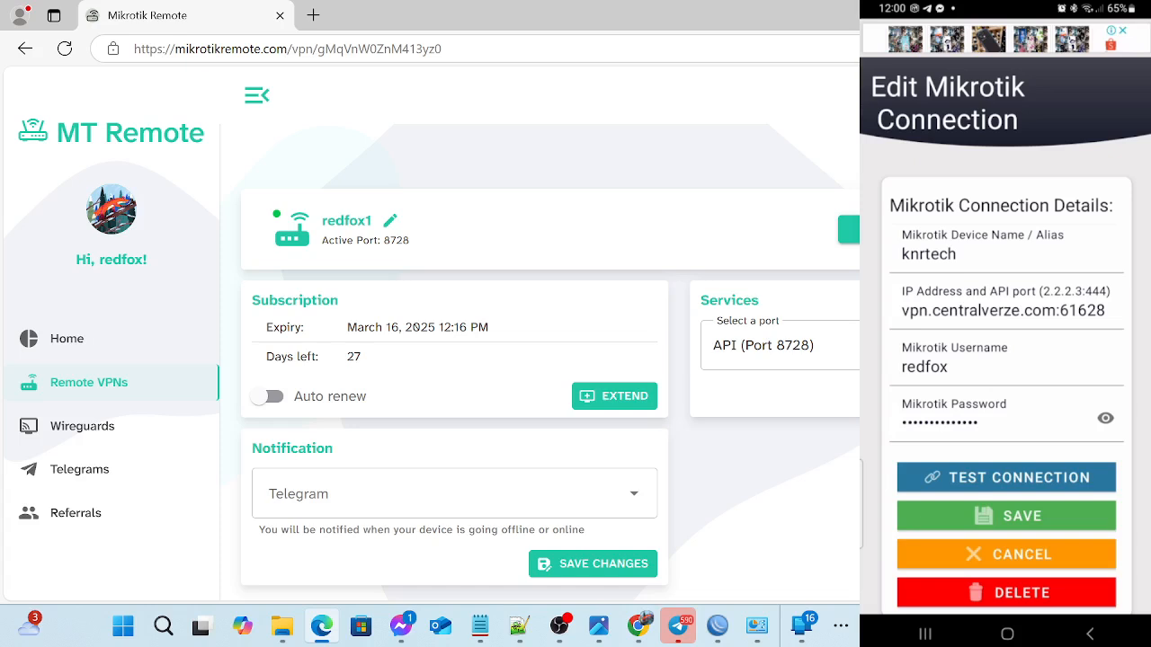
pyautogui.click(1006, 477)
pyautogui.click(1007, 516)
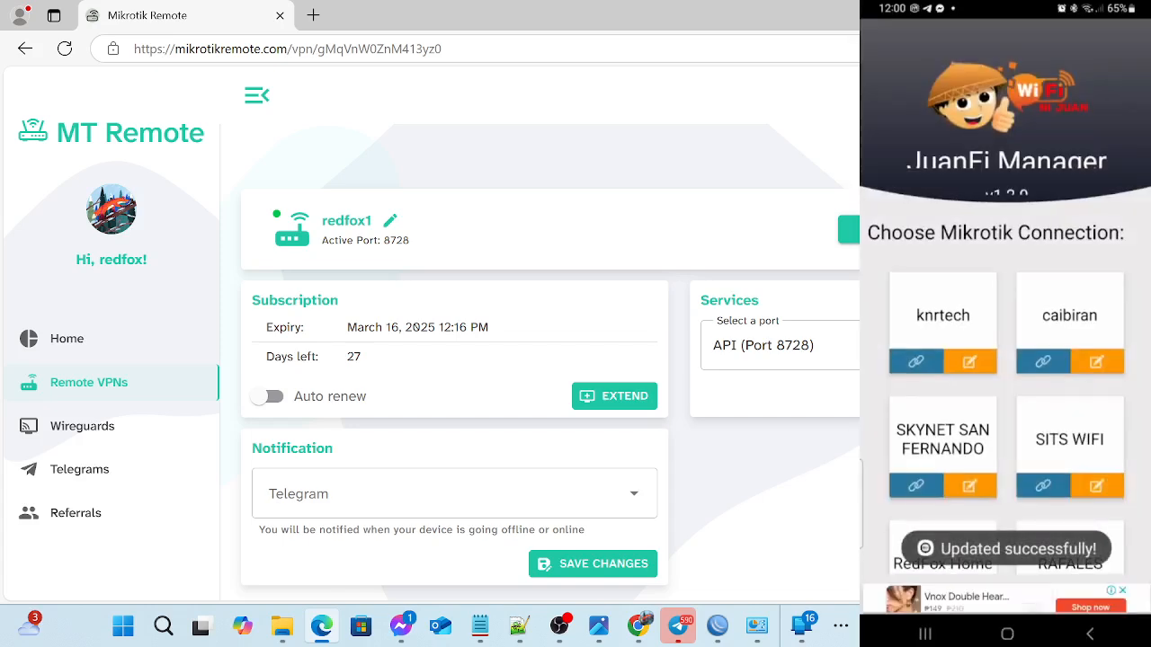